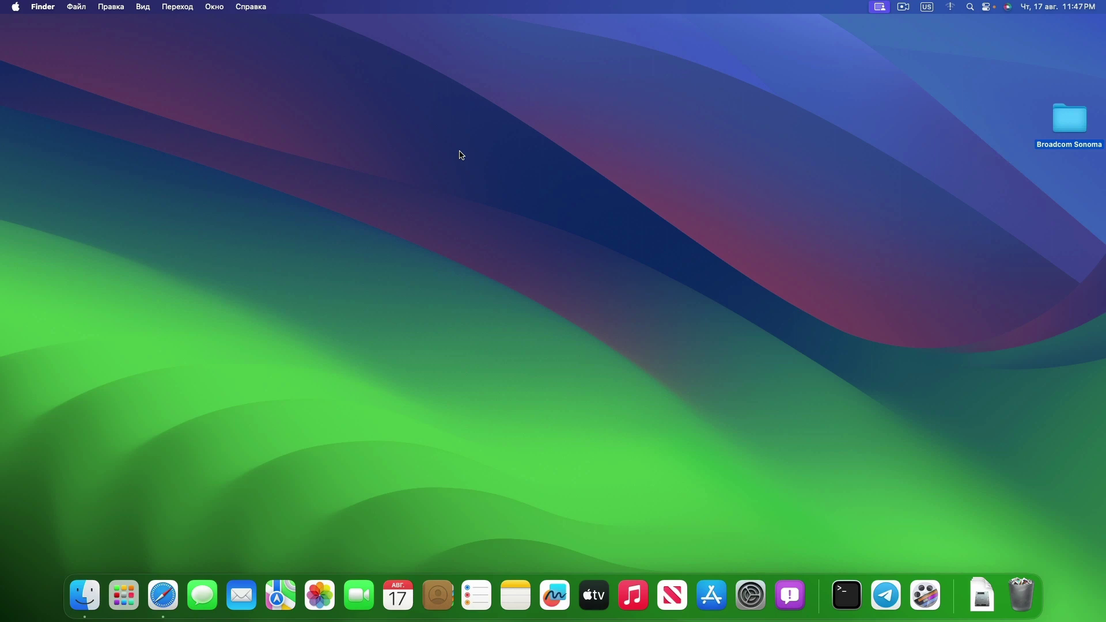
Mount the EFI partition from EFI Agent, authorising with the administrator password
left_click(968, 198)
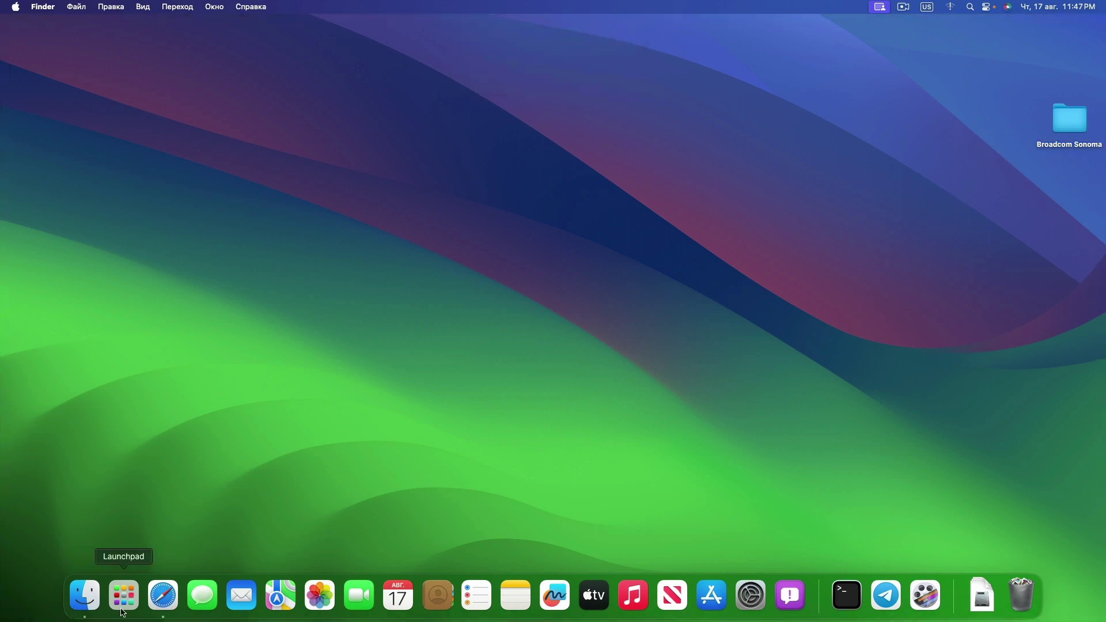
left_click(123, 596)
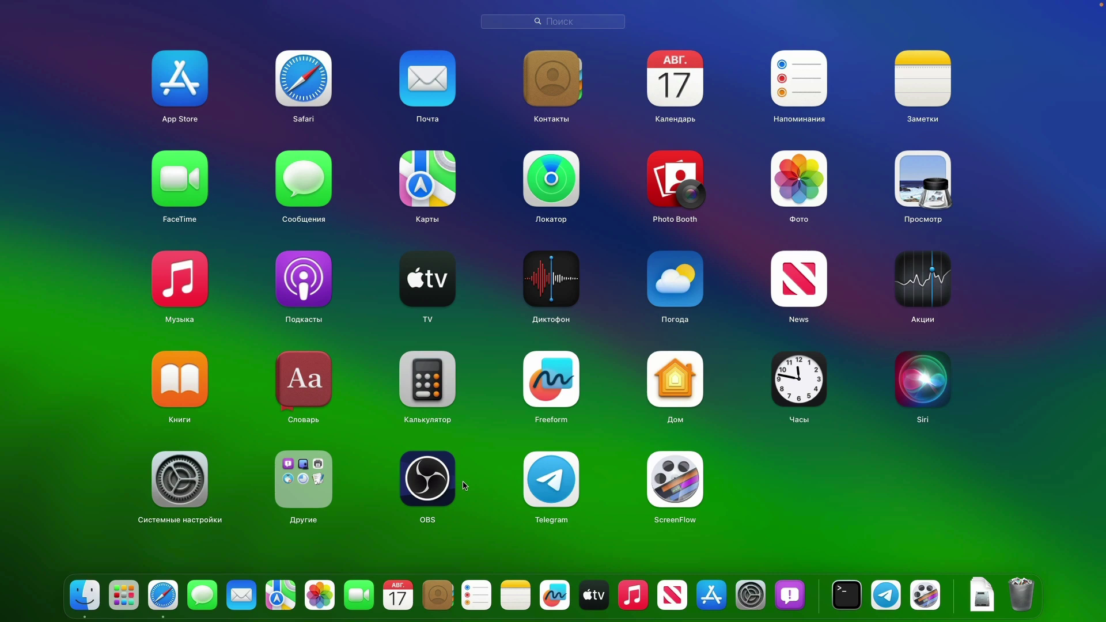
left_click(377, 495)
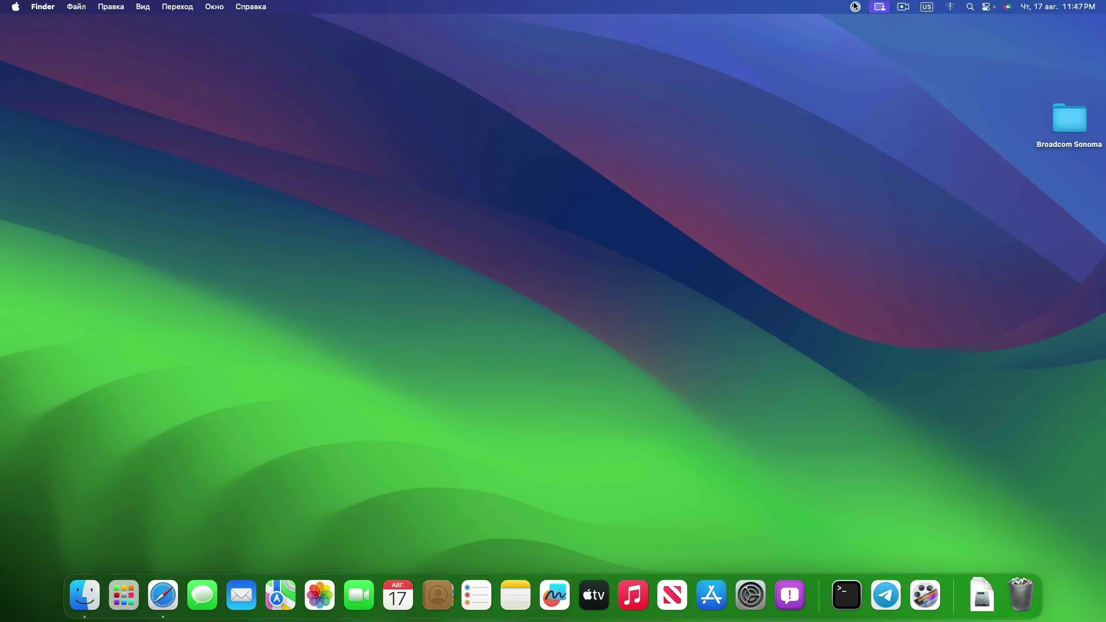
left_click(855, 6)
right_click(800, 164)
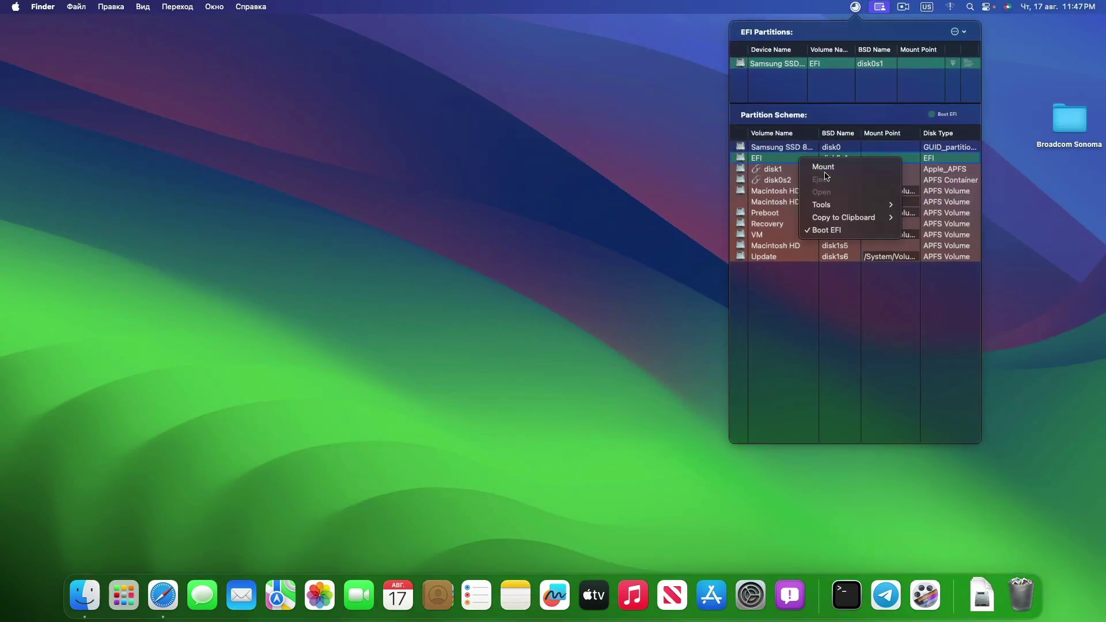
left_click(828, 172)
type("•••")
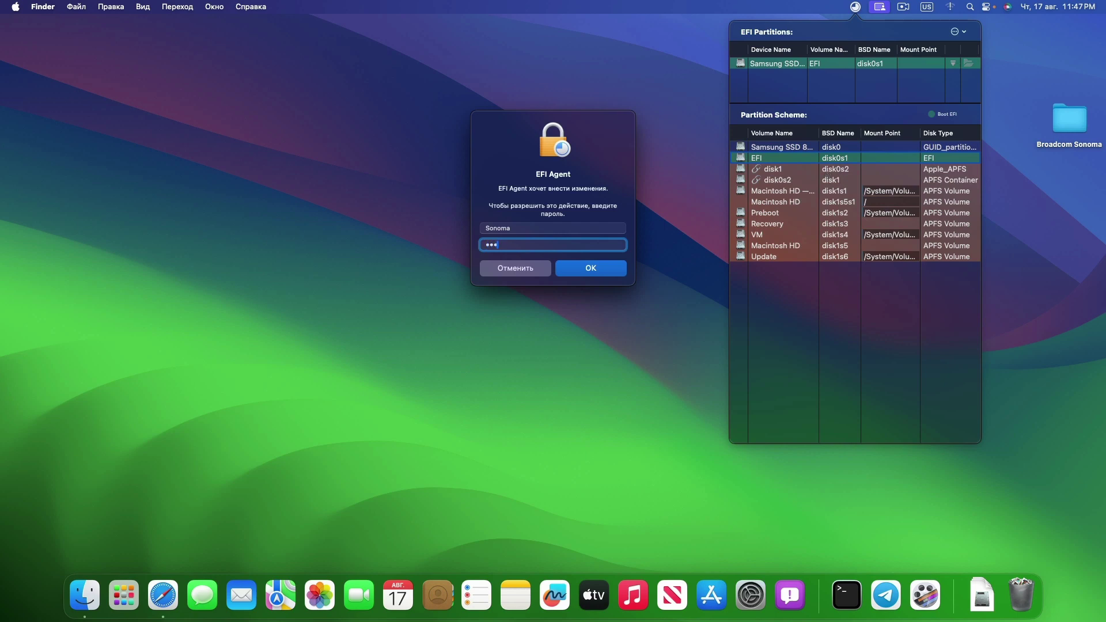
key("Return")
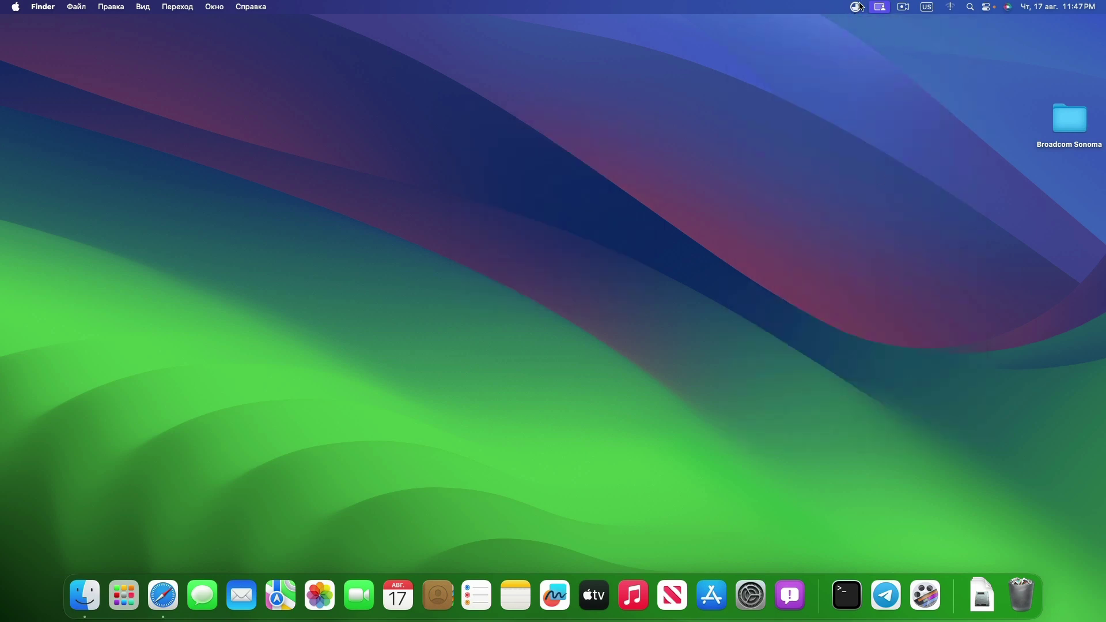
Open the mounted EFI volume in Finder and browse into EFI › OC
left_click(858, 9)
right_click(826, 155)
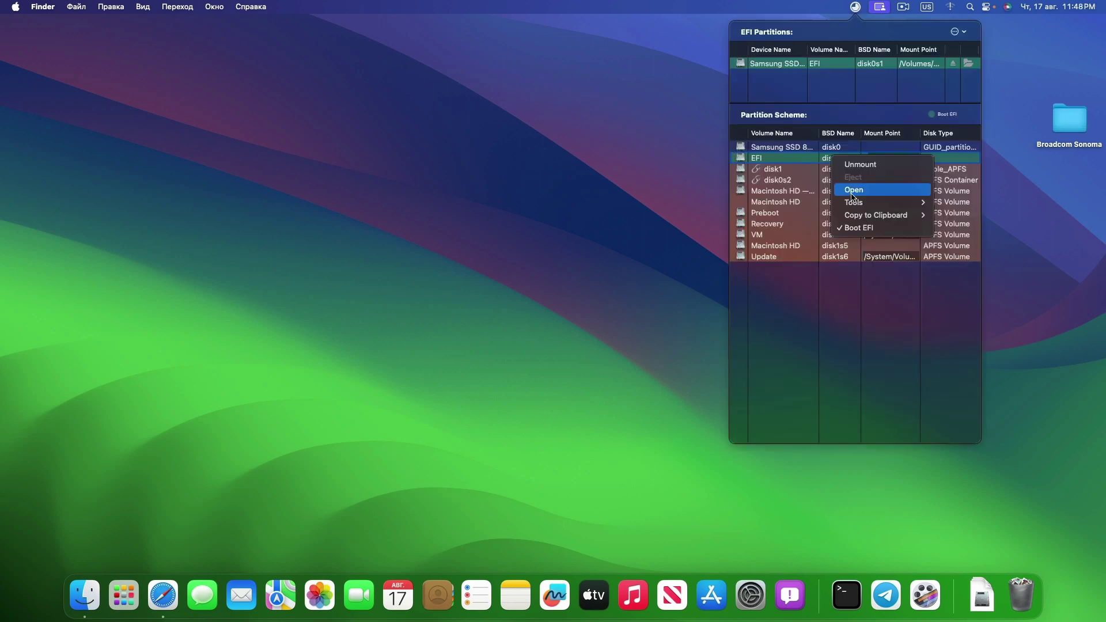
left_click(852, 188)
left_click(385, 142)
double_click(383, 131)
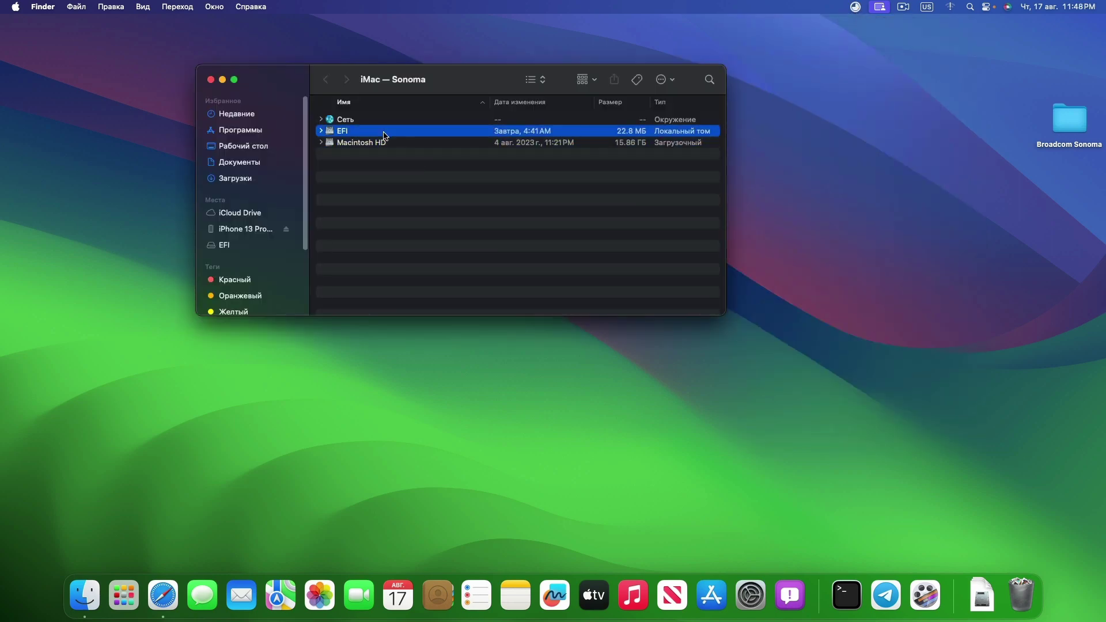
double_click(383, 119)
double_click(359, 138)
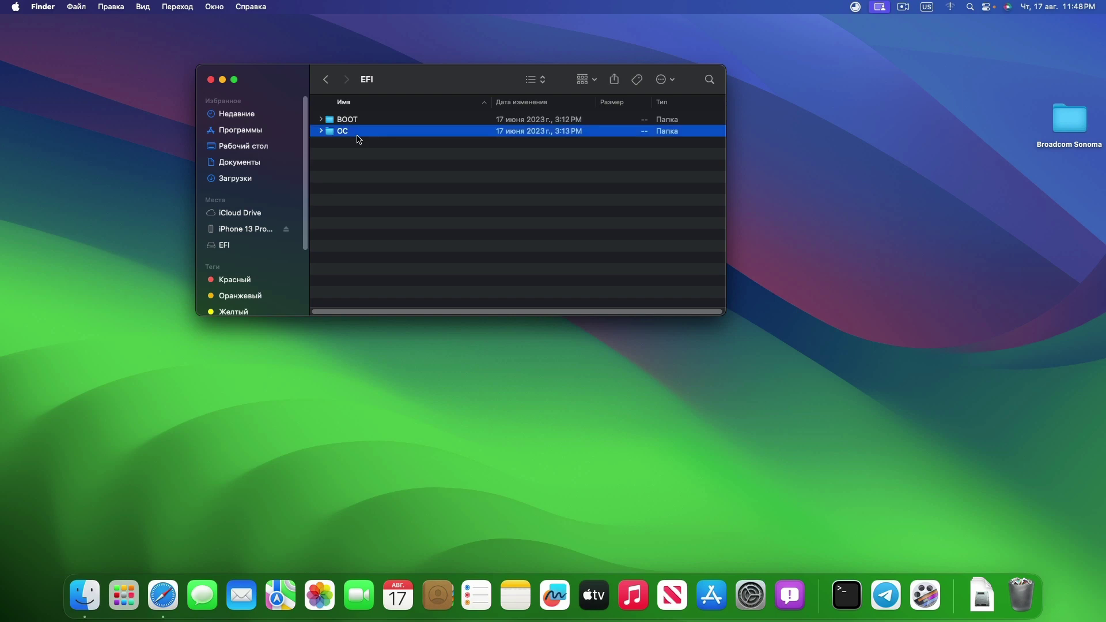
Open config.plist with PlistEdit Pro
right_click(362, 132)
mouse_move(394, 153)
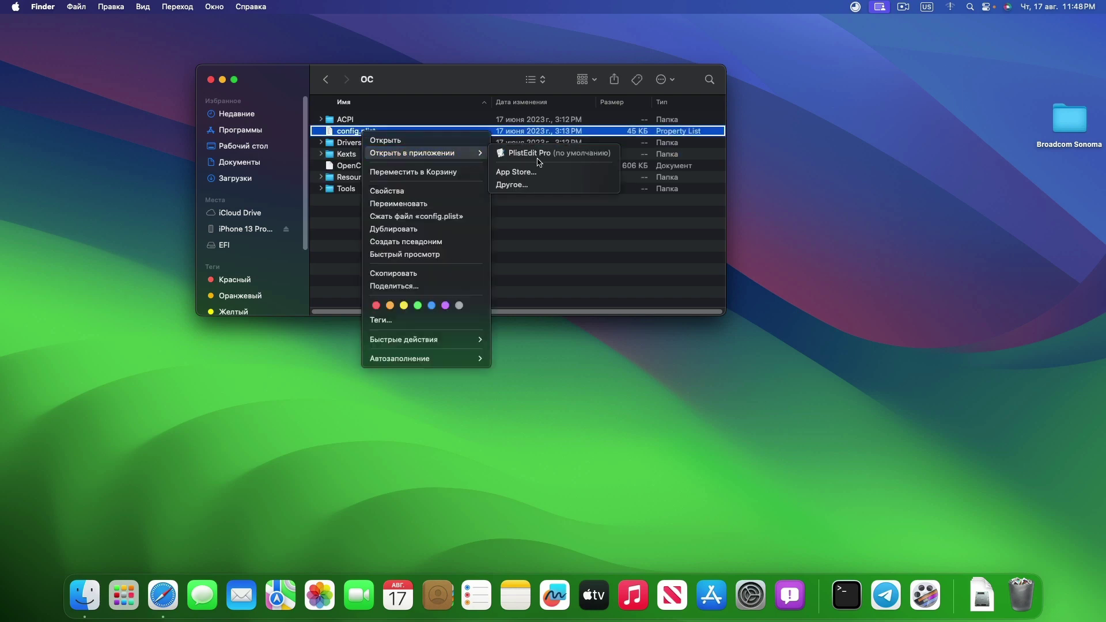
left_click(539, 156)
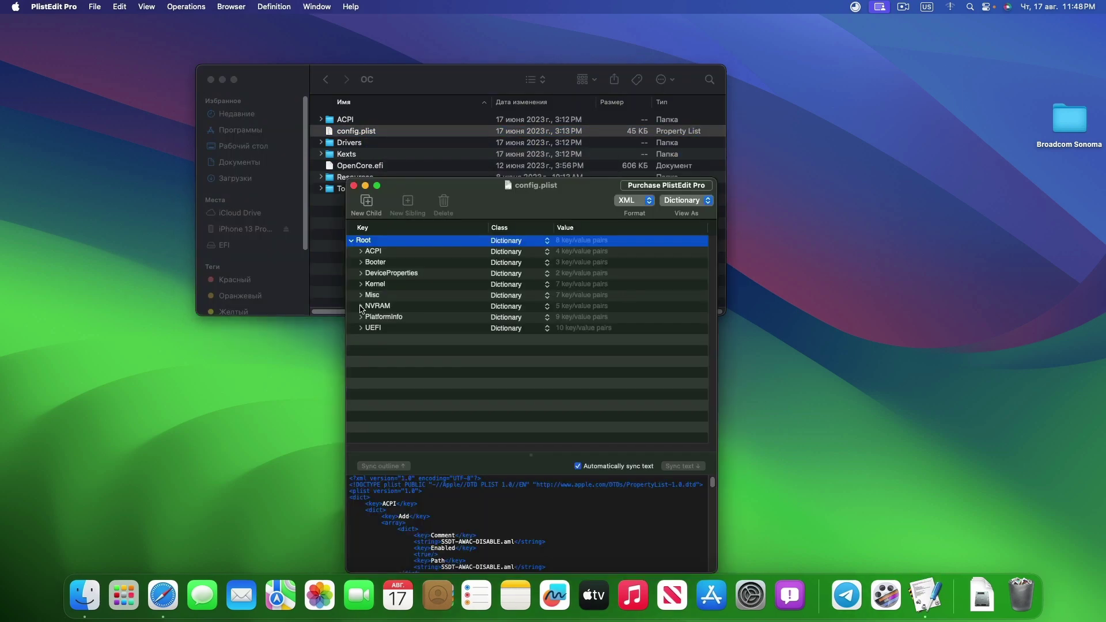
Change csr-active-config under NVRAM › Add from 00000000 to 03080000, then collapse the tree
left_click(361, 306)
left_click(369, 317)
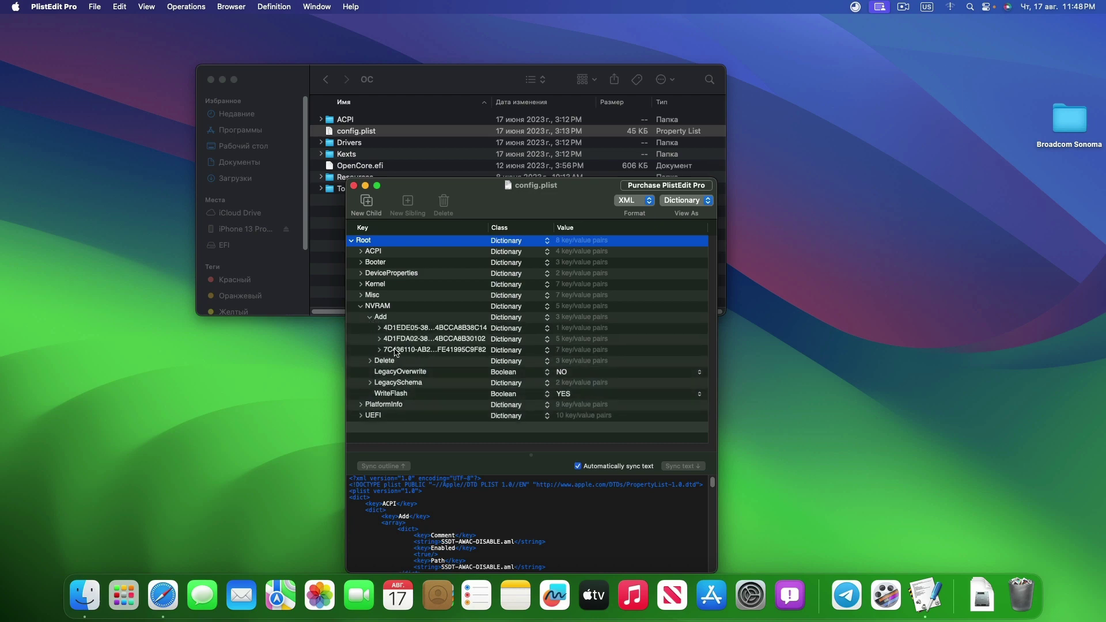
left_click(379, 350)
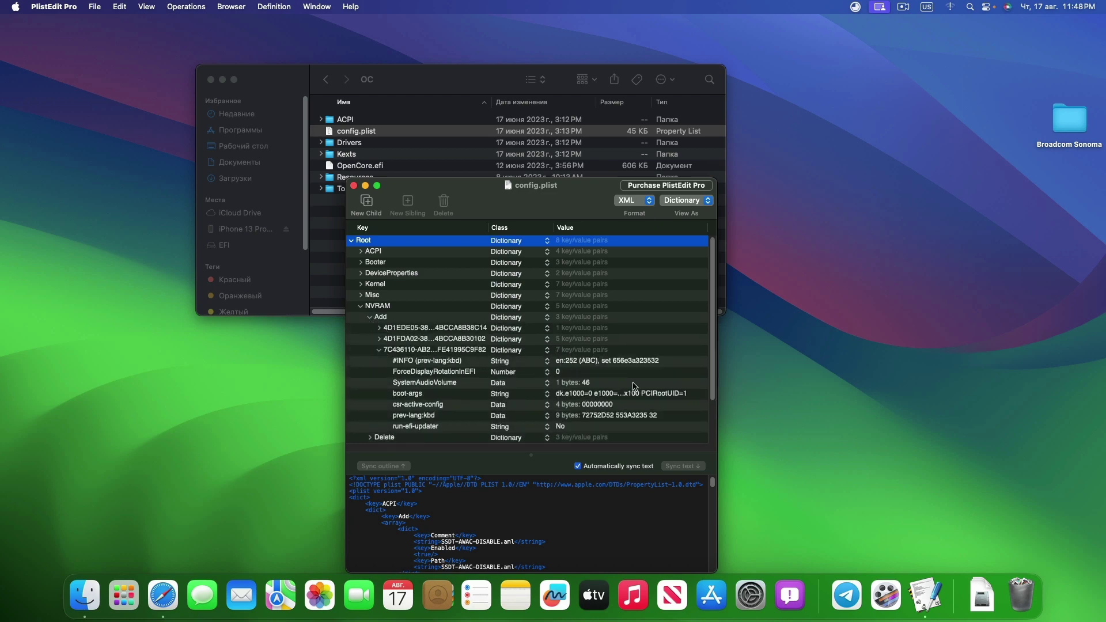
double_click(624, 406)
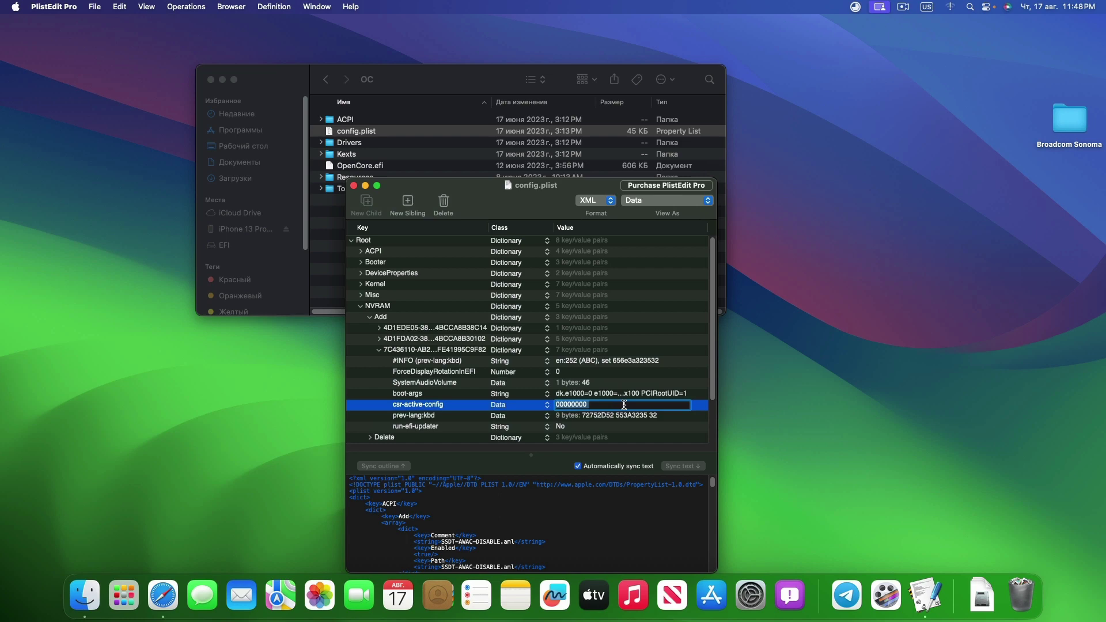
type("0308")
key("Return")
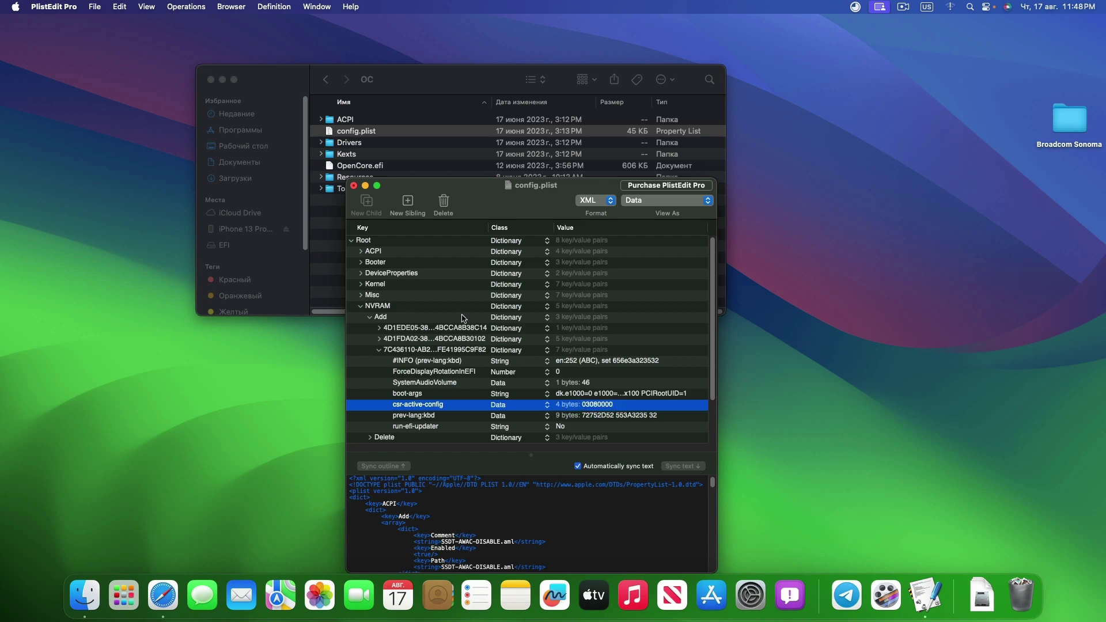
left_click(379, 351)
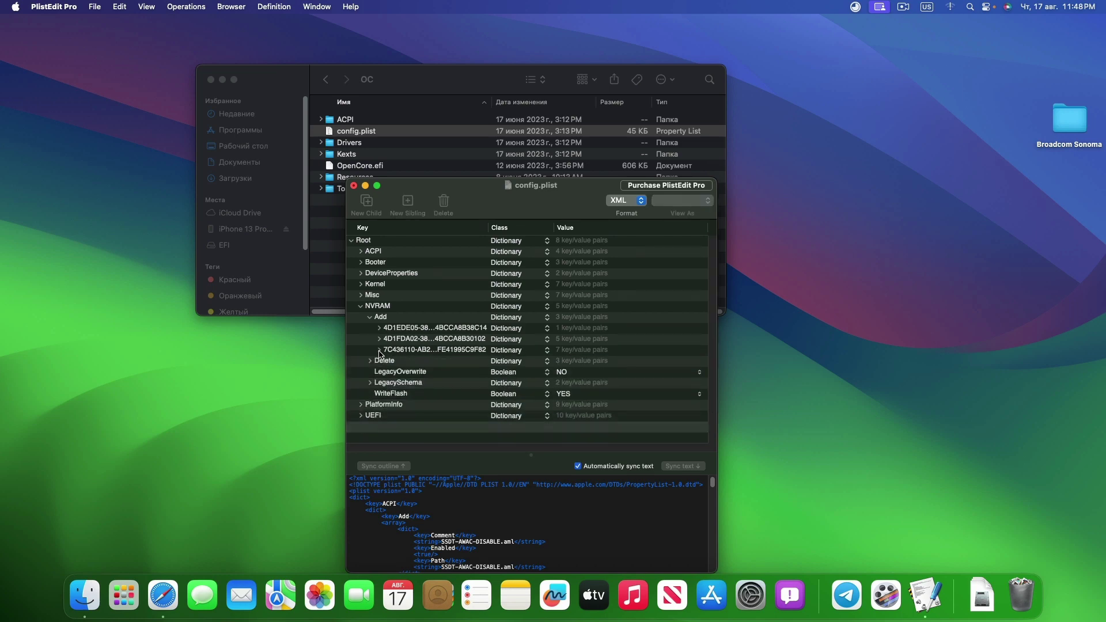
left_click(370, 317)
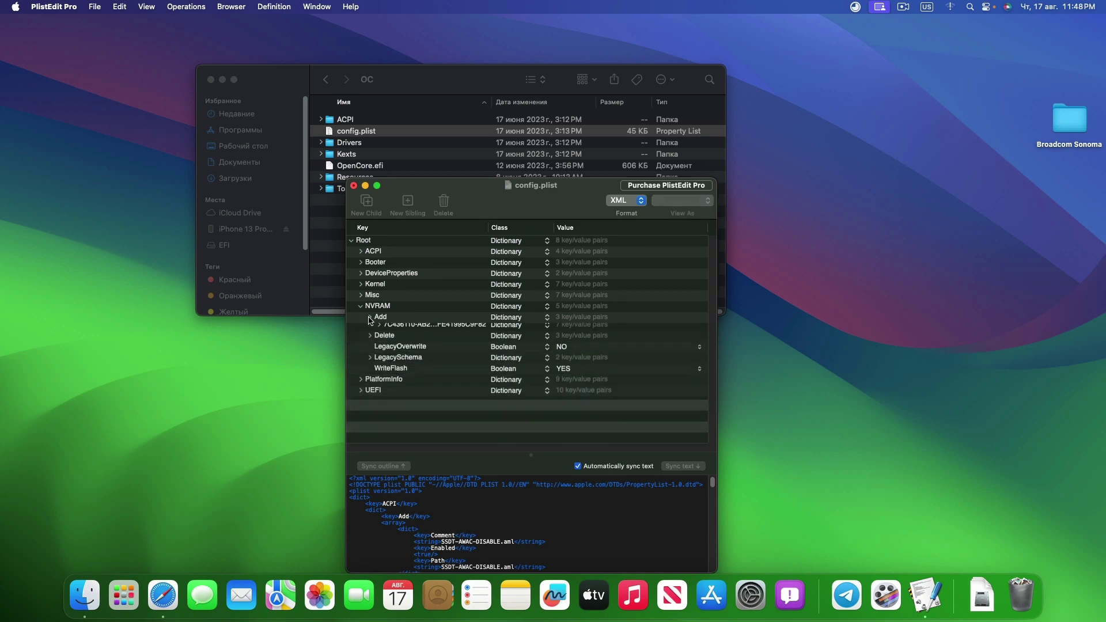
left_click(361, 306)
Copy AMFIPass, IO80211FamilyLegacy and IOSkywalkFamily from Broadcom Sonoma › Kext into OC › Kexts
double_click(368, 155)
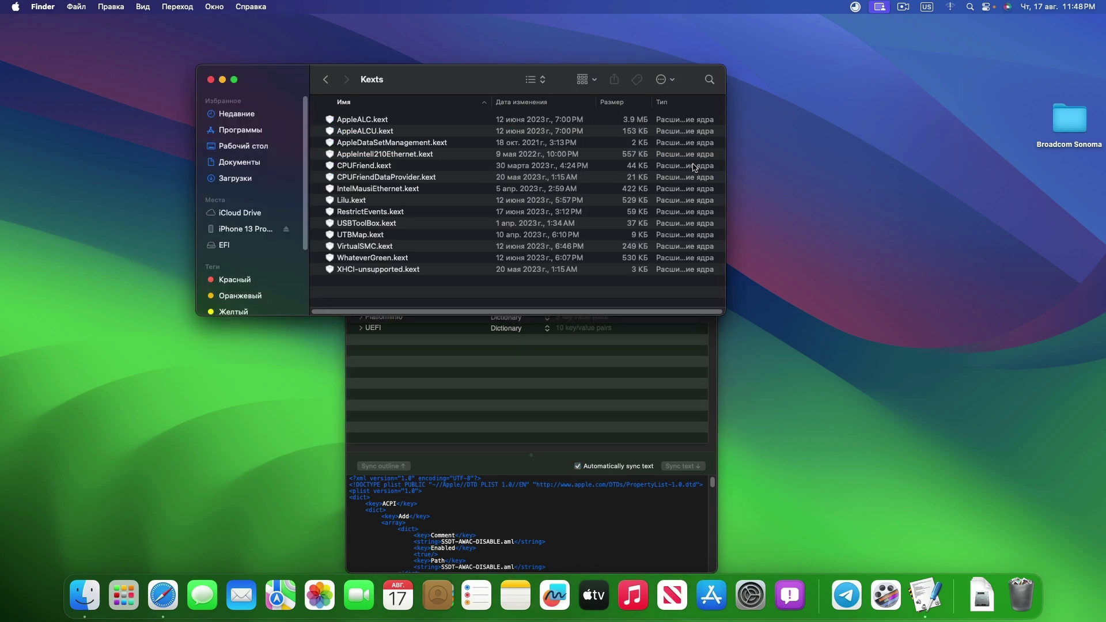
double_click(1078, 128)
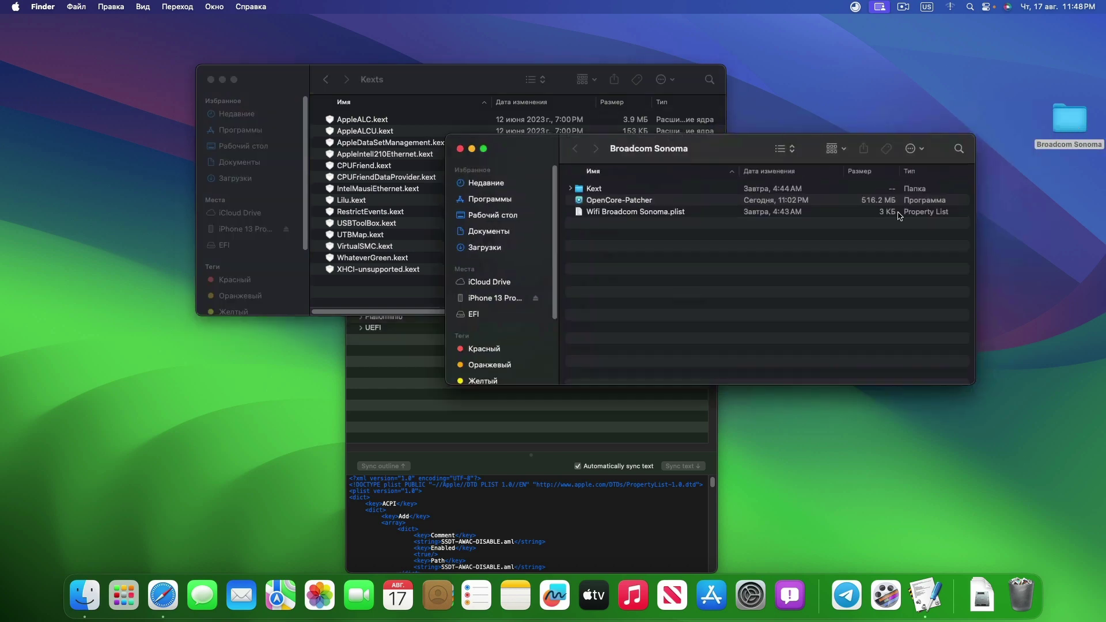
left_click_drag(565, 145, 746, 297)
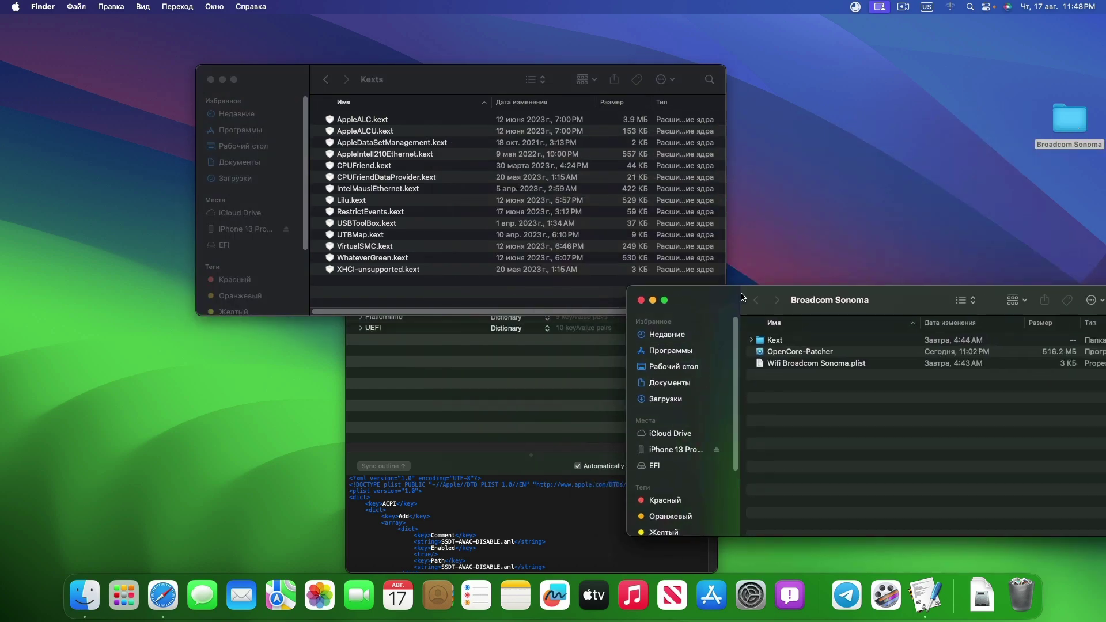
double_click(772, 340)
key("super+a")
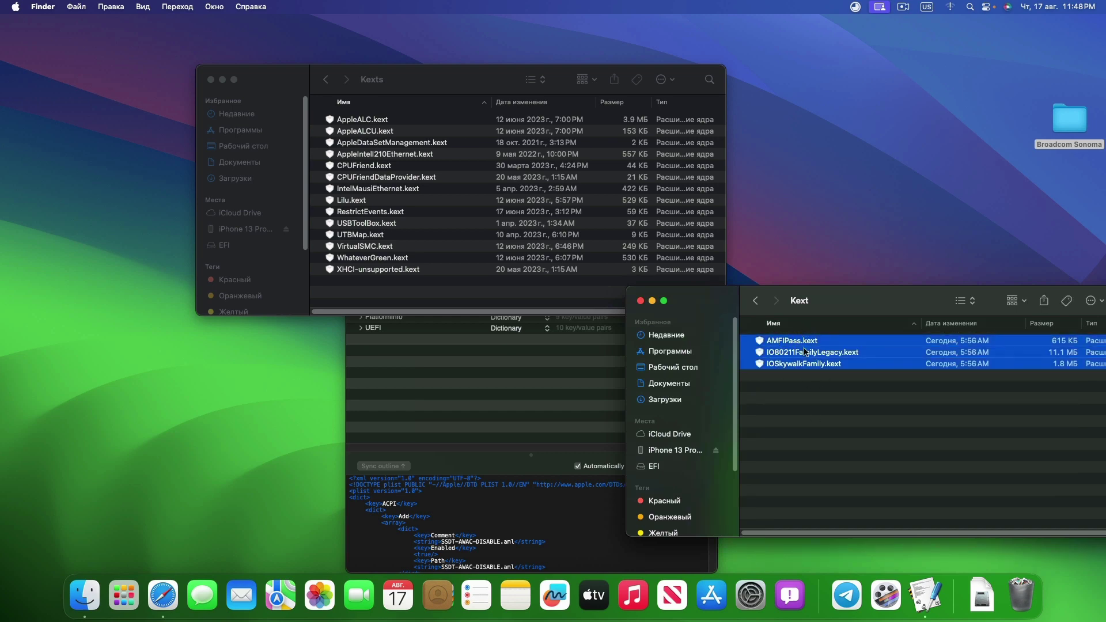
mouse_move(804, 344)
left_mouse_down()
mouse_move(475, 202)
mouse_move(807, 362)
left_mouse_up()
Open Wifi Broadcom Sonoma.plist from the Broadcom Sonoma folder
right_click(808, 360)
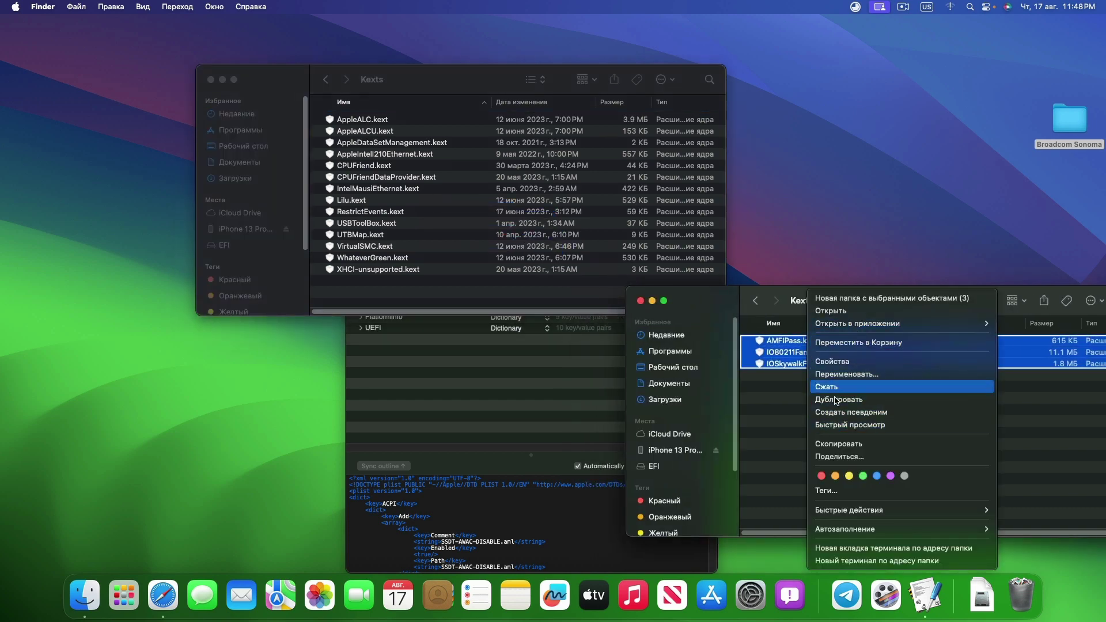
right_click(458, 258)
left_click(443, 302)
left_click(755, 300)
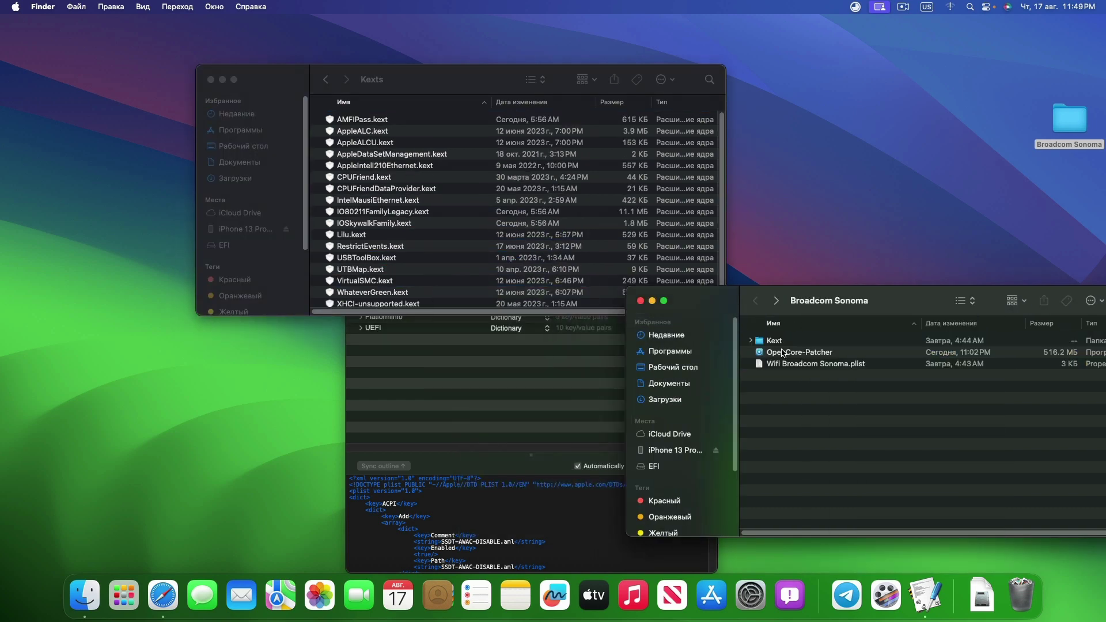
double_click(794, 363)
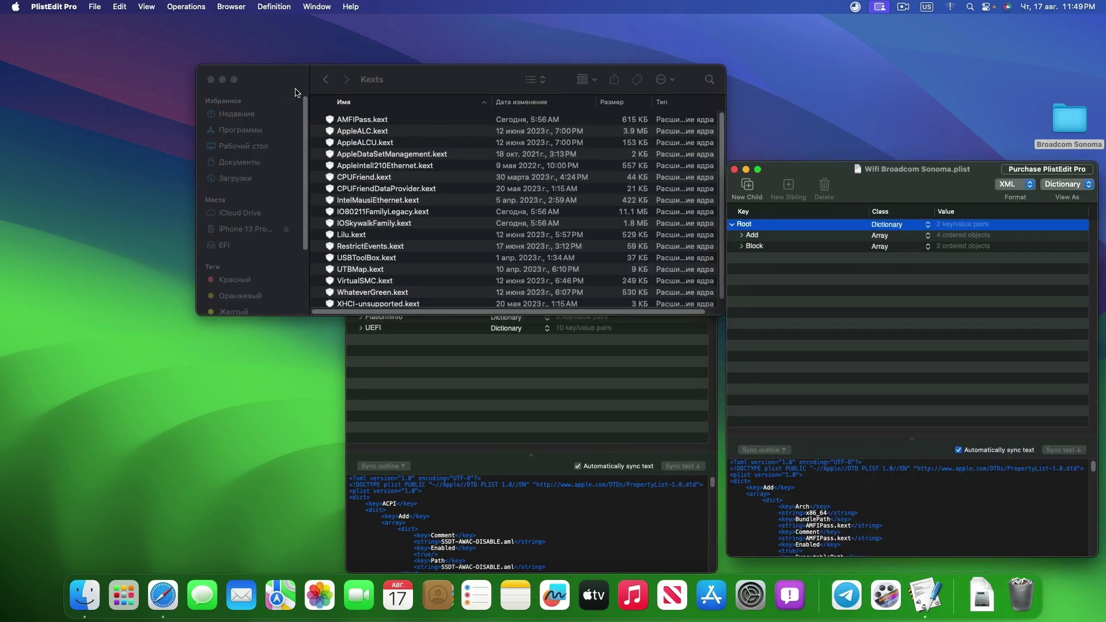
Close the Finder windows and expand Kernel › Add in config.plist
left_click(210, 80)
left_click(210, 81)
left_click_drag(539, 209, 522, 53)
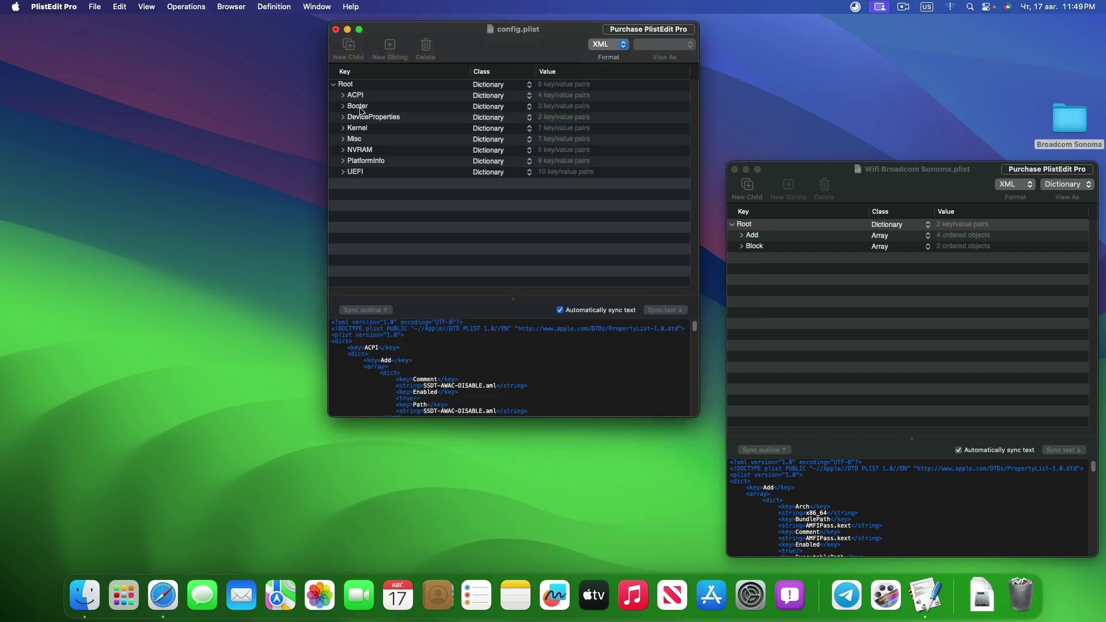
left_click(343, 128)
left_click(351, 140)
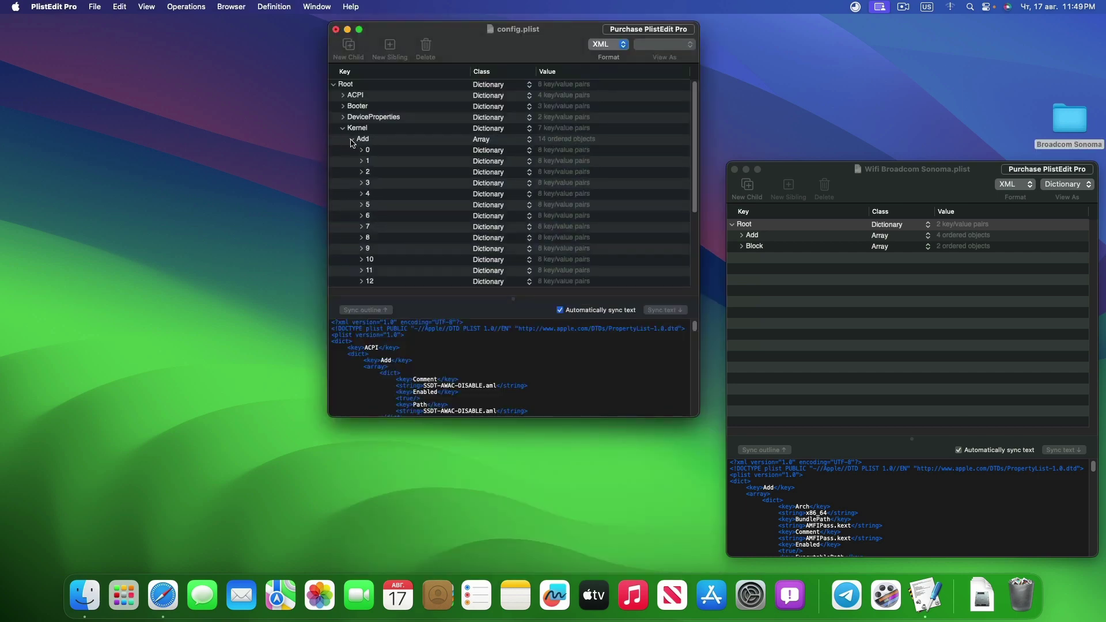
Copy the Wi-Fi plist's four Kernel › Add kext entries into config.plist's Kernel › Add
left_click(741, 235)
left_click(750, 246)
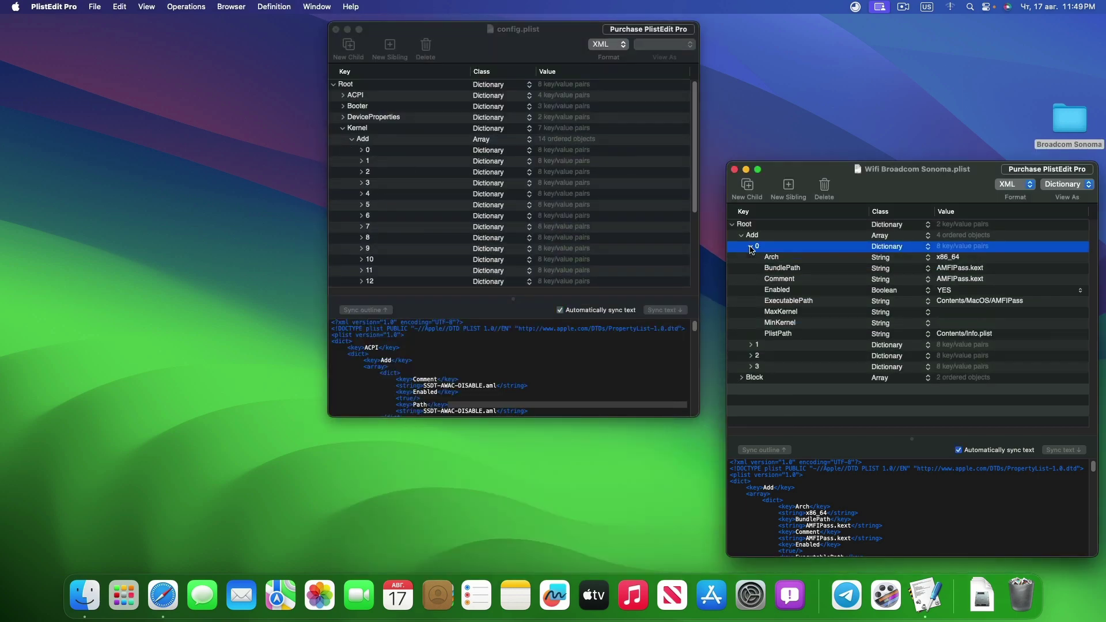
left_click(751, 247)
left_click(751, 247)
left_click(752, 248)
left_click(751, 258)
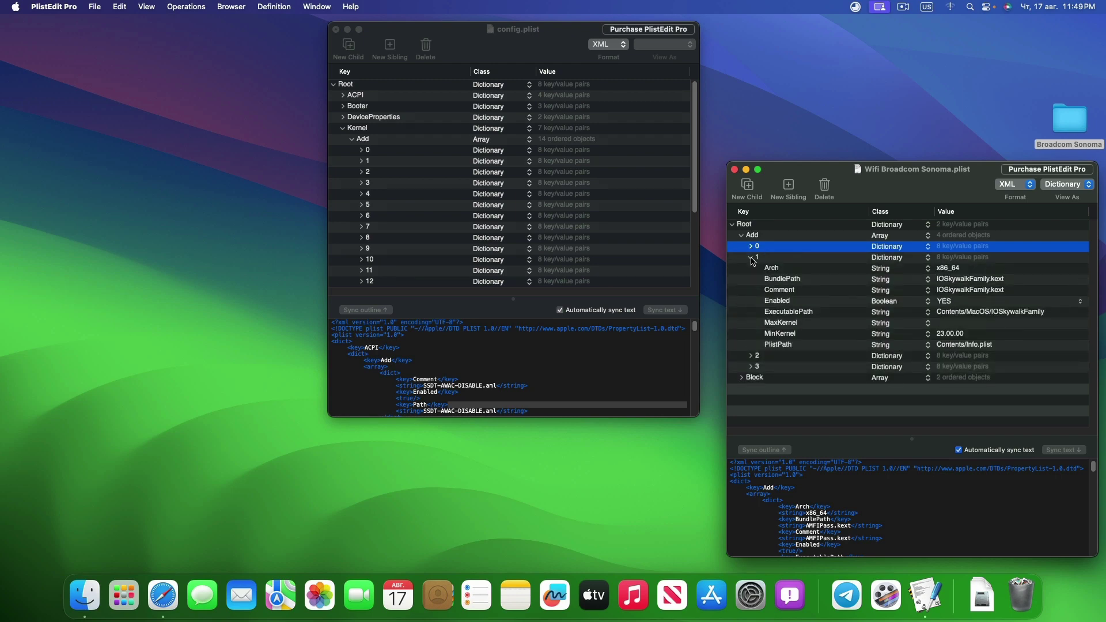
left_click(753, 259)
left_click(753, 259)
left_click(752, 258)
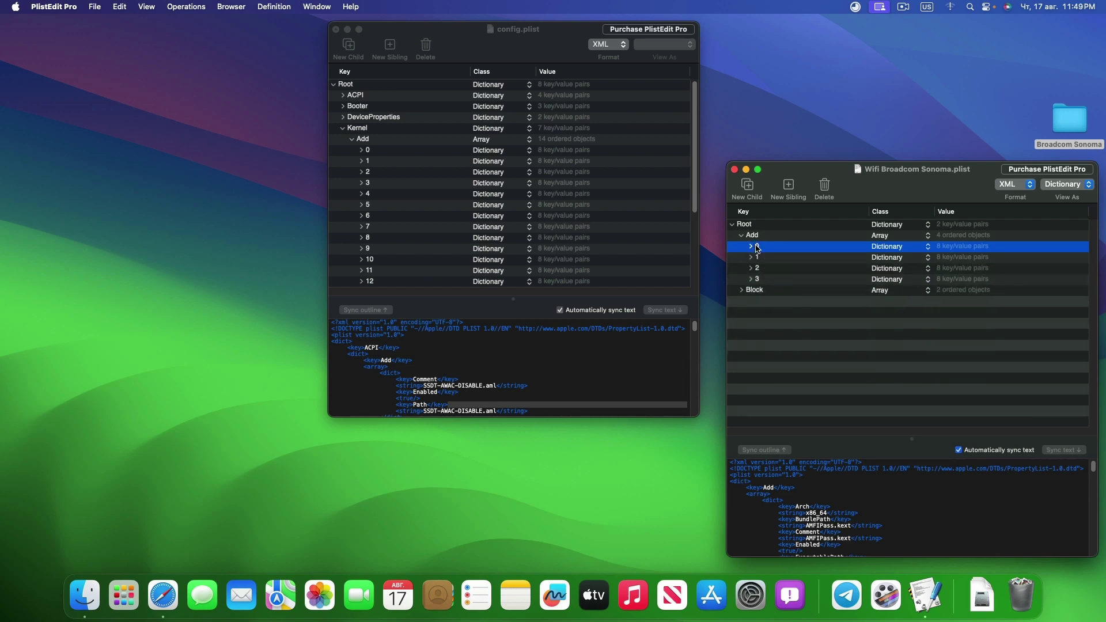
key("shift+Down")
key("shift+Down")
key("shift+Down")
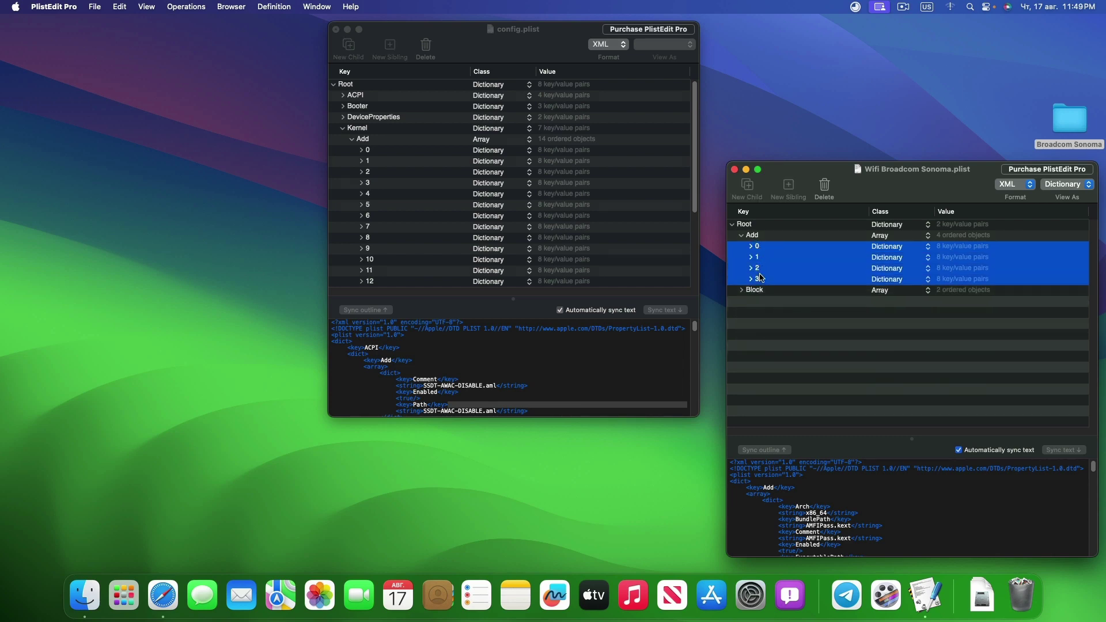
left_click_drag(760, 249, 472, 151)
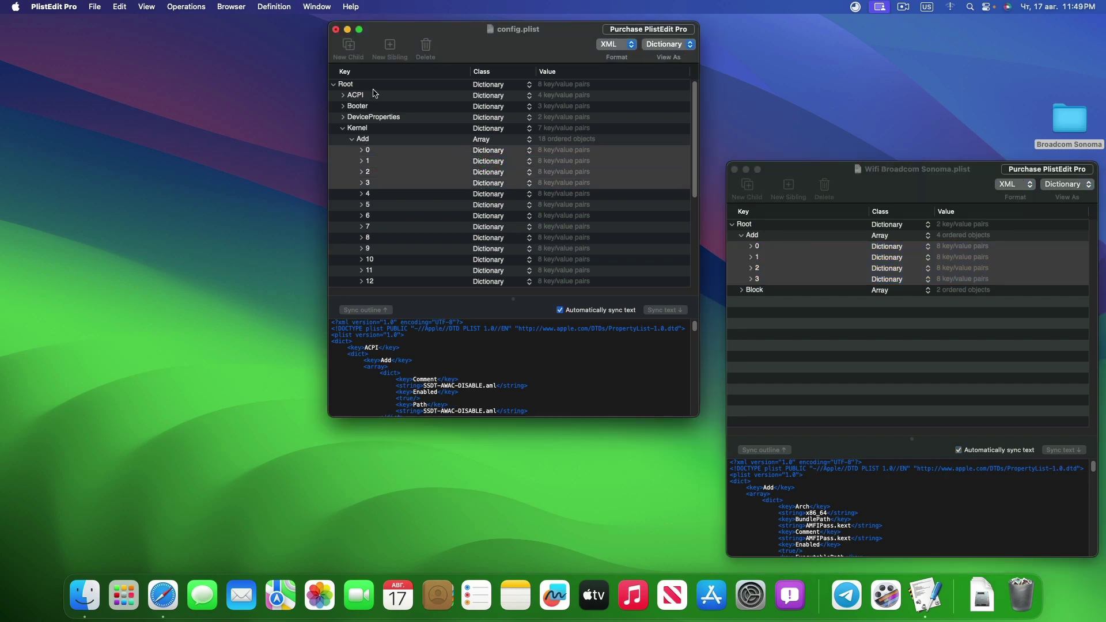
Expand the Block arrays in both plists, collapsing config.plist's Kernel Add
left_click(742, 289)
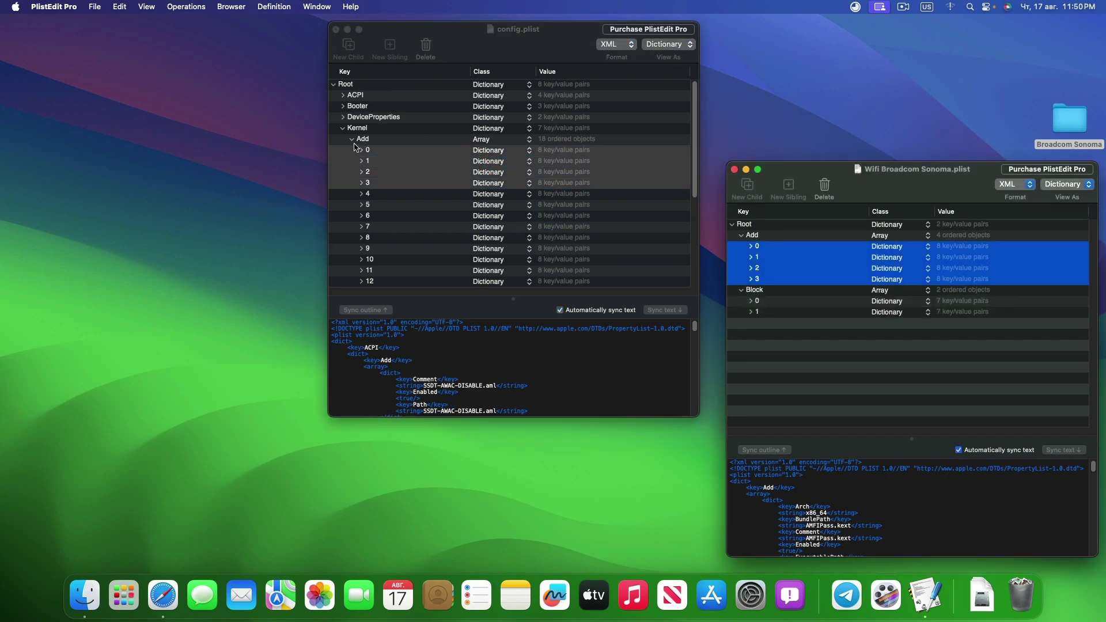
left_click(352, 141)
left_click(353, 150)
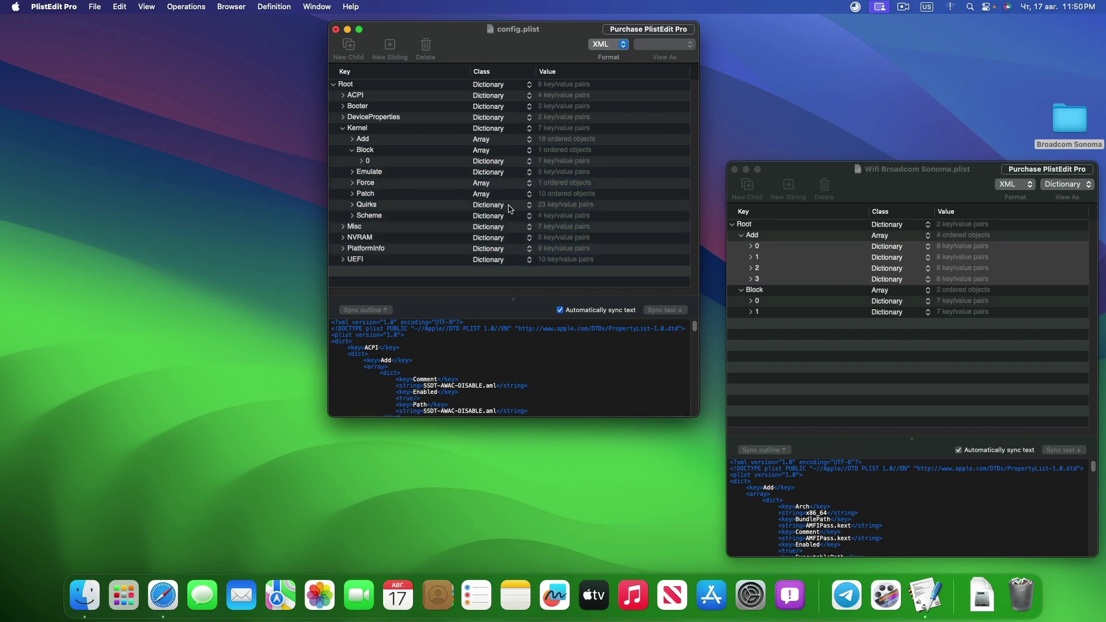
Delete config.plist's old Block entry 0 and copy in the Wi-Fi plist's Block entries 0 and 1
left_click(389, 162)
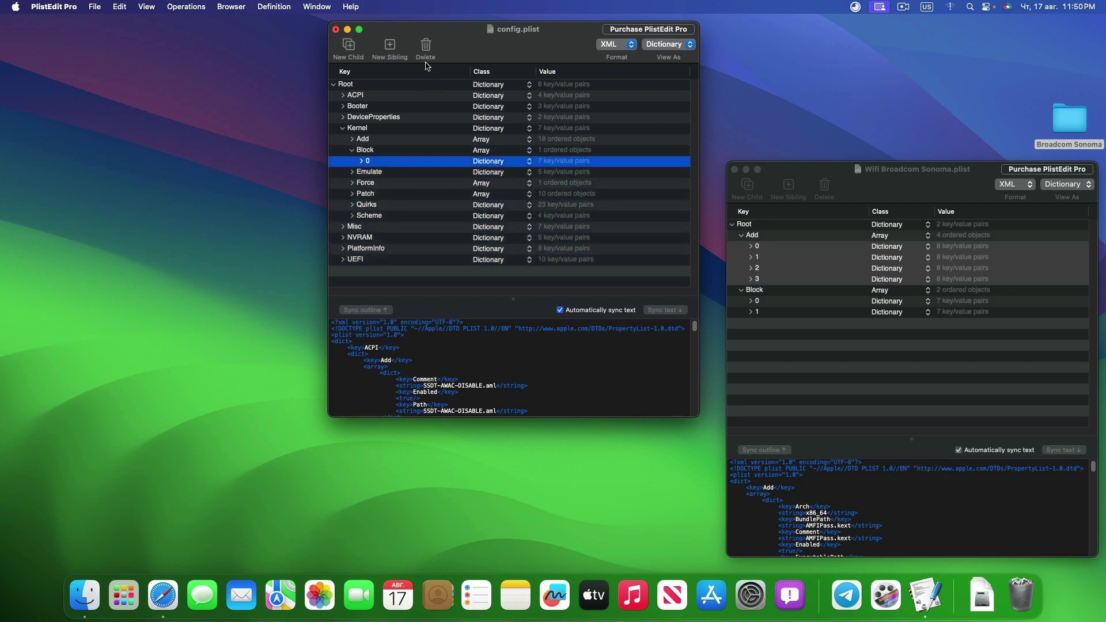
key("BackSpace")
left_click(761, 309)
left_click(760, 302)
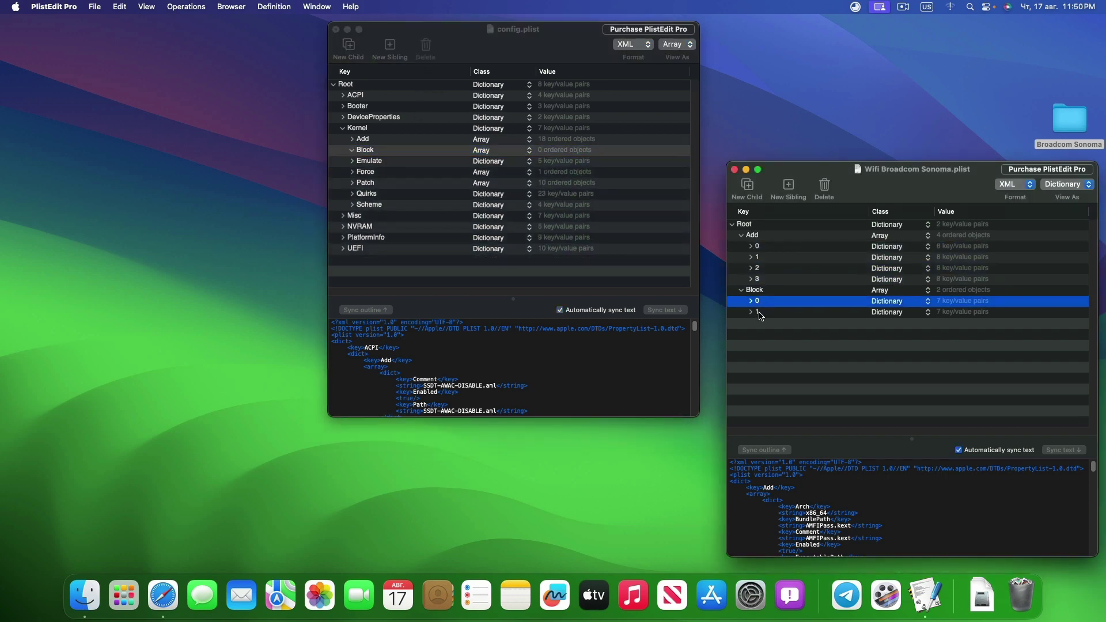
left_click(760, 312, "shift")
left_click_drag(764, 307, 430, 151)
Check Block entry 1 and the Arch value of Kernel Add entry 0, then collapse Kernel
left_click(362, 172)
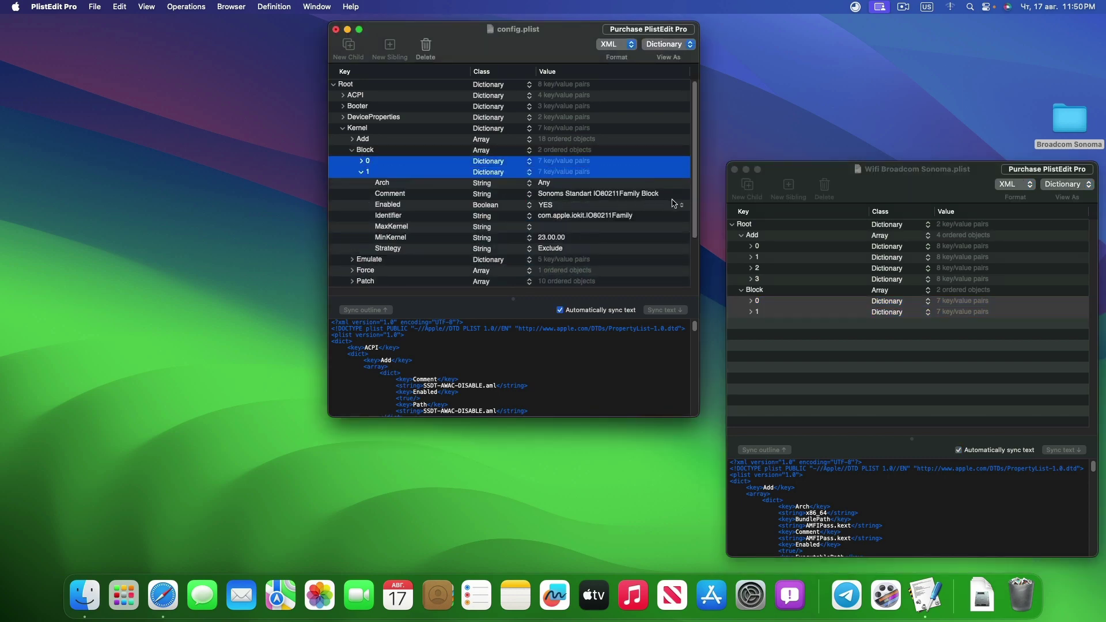
left_click(352, 140)
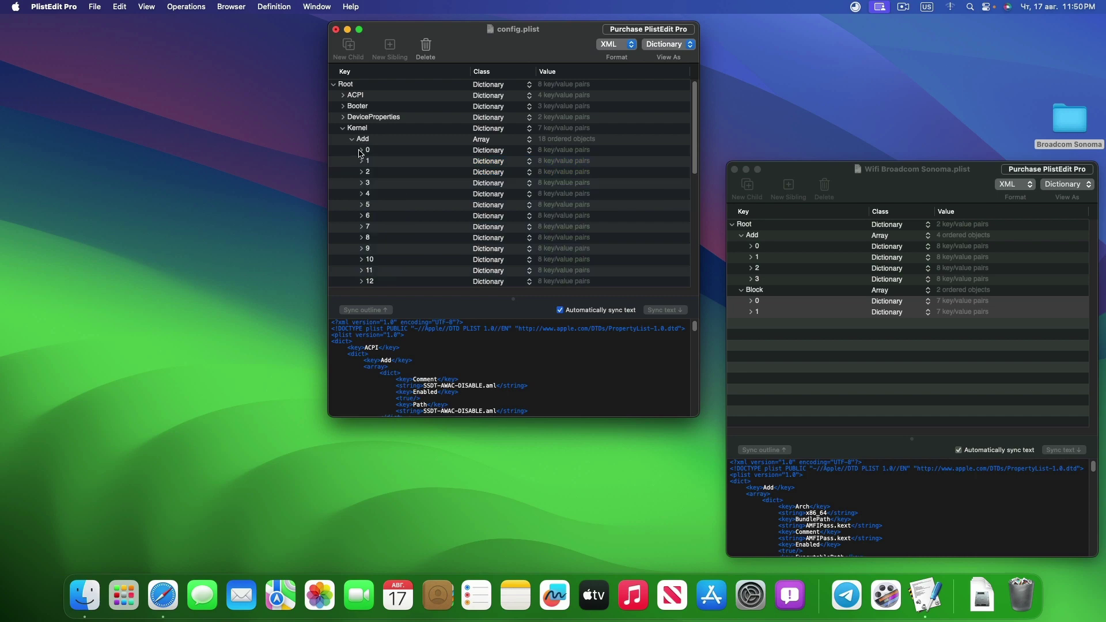
left_click(361, 150)
left_click(502, 163)
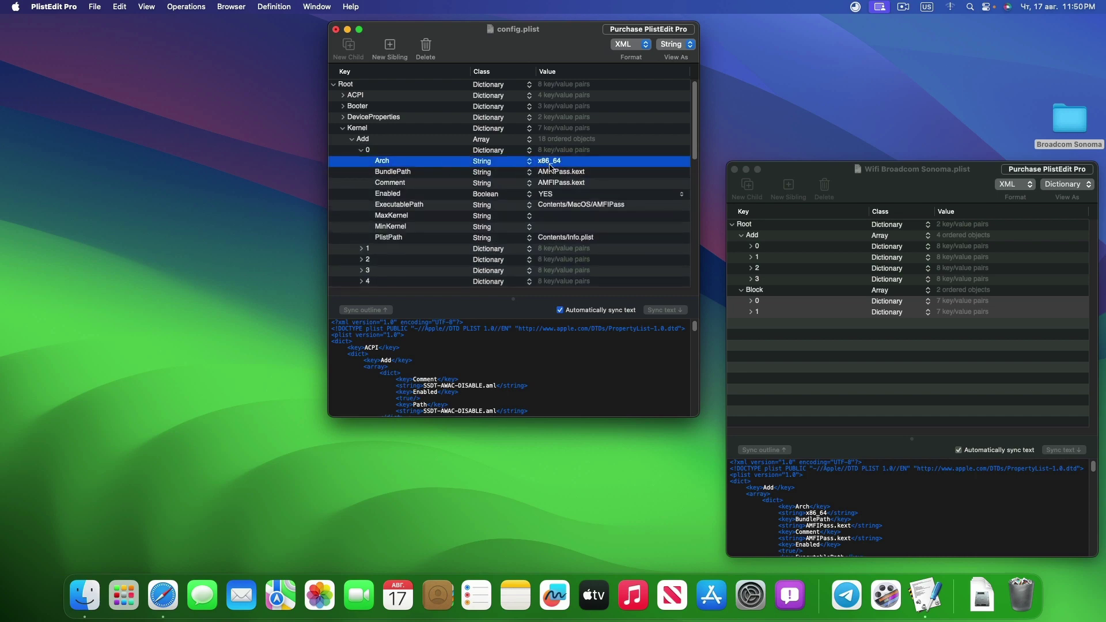
left_click(361, 151)
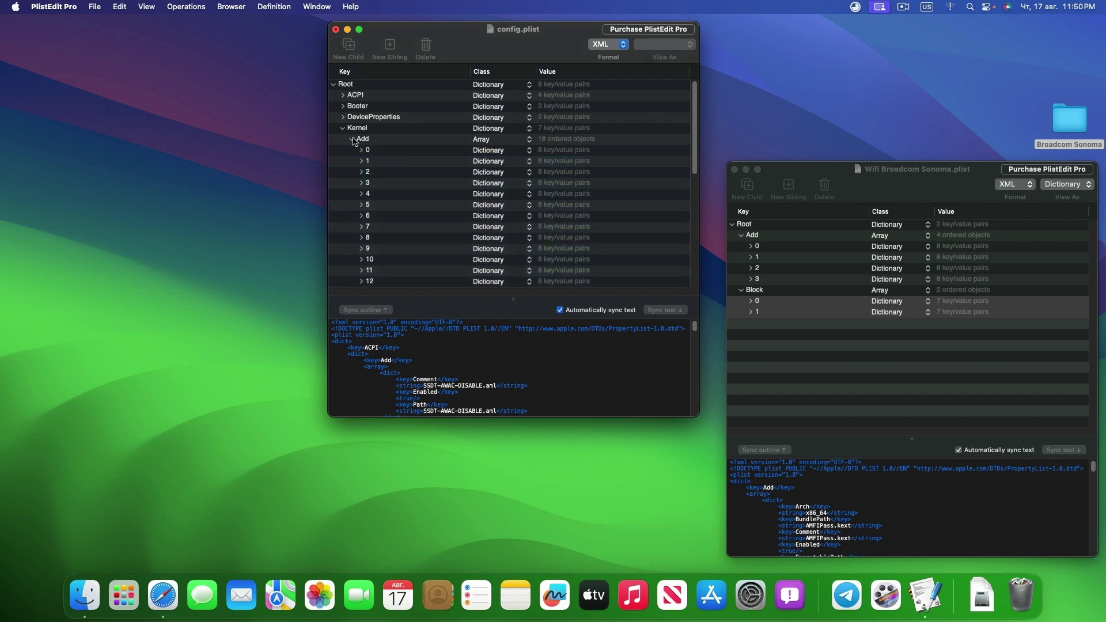
left_click(343, 128)
Widen the window and select the amfi_get_out_of_my_way=1 boot argument in NVRAM › Add
left_click(343, 150)
left_click(361, 194)
left_click_drag(699, 276, 990, 277)
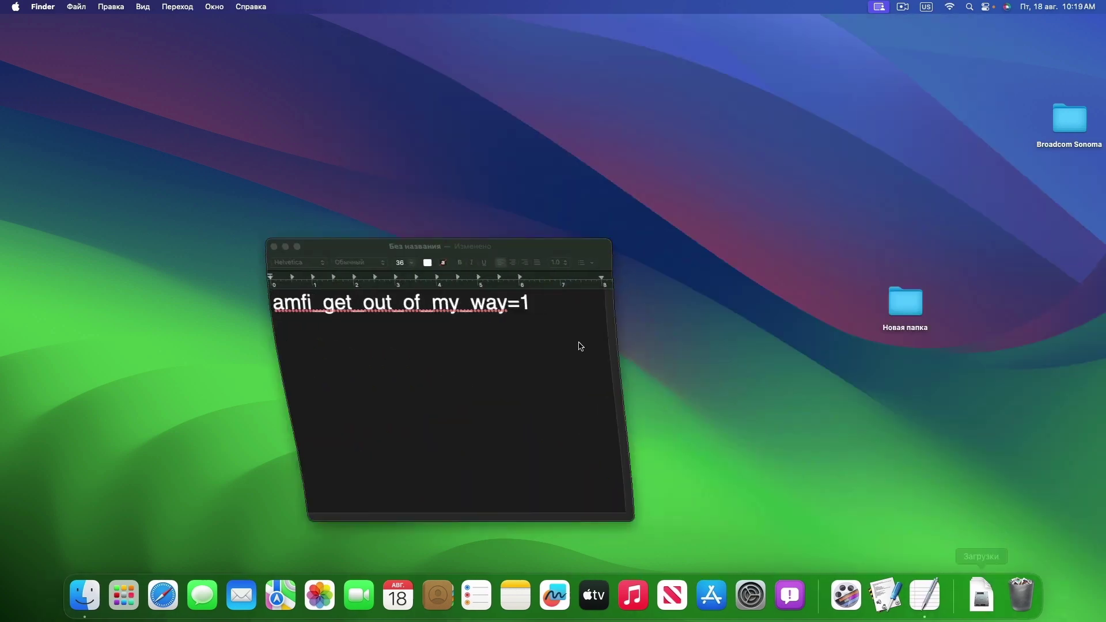
left_click_drag(563, 317, 132, 249)
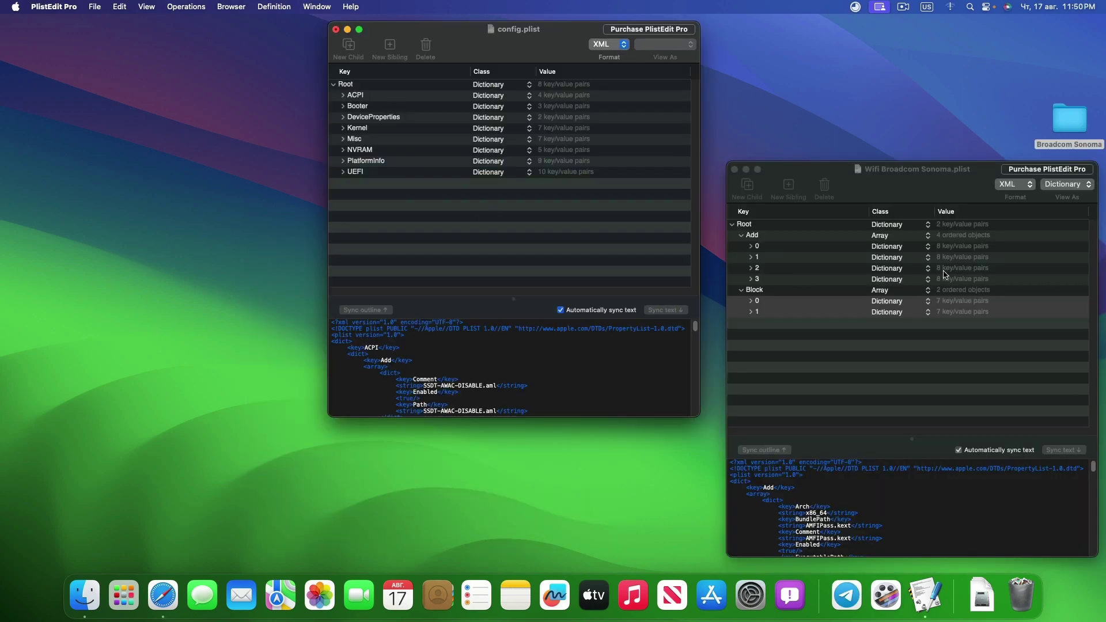
Close the Wifi Broadcom Sonoma.plist window, then the config.plist window
left_click(898, 169)
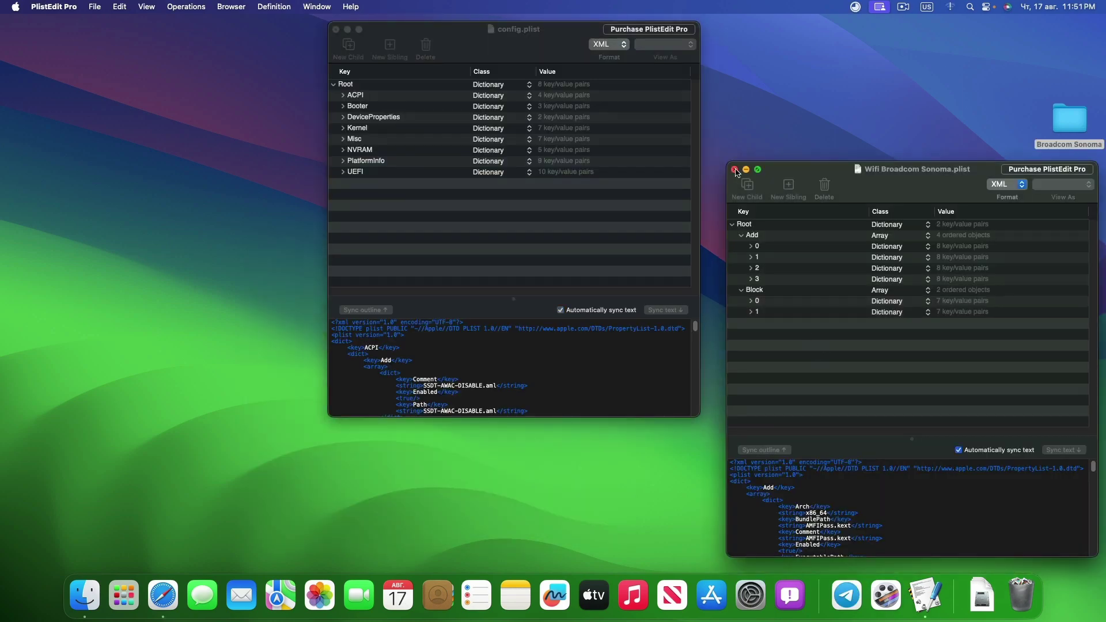
left_click(735, 170)
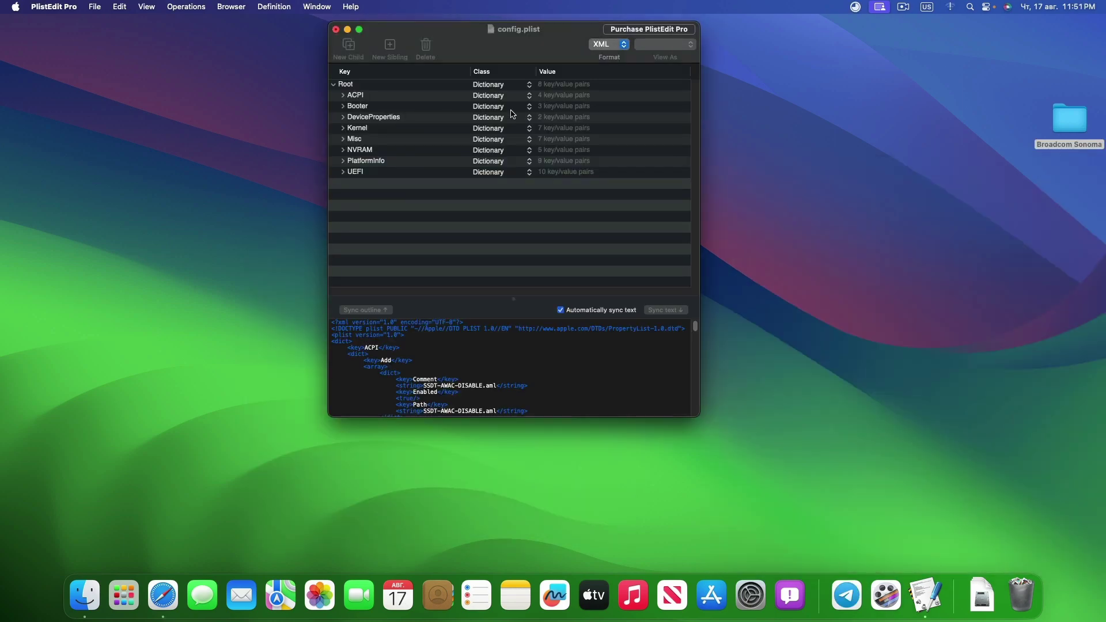
left_click(335, 29)
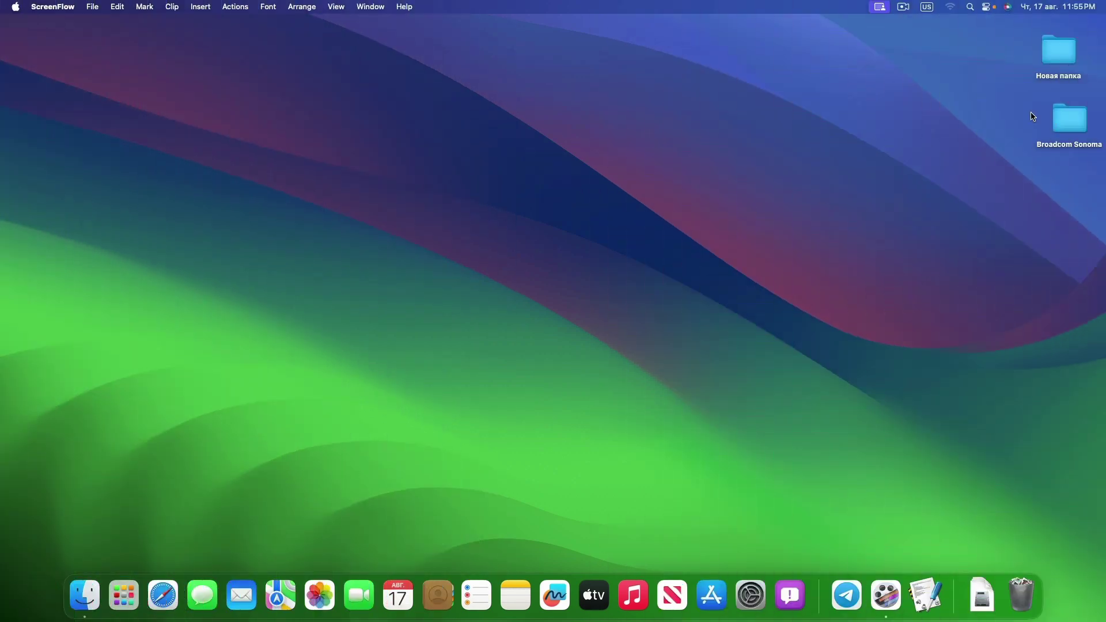
left_click(954, 8)
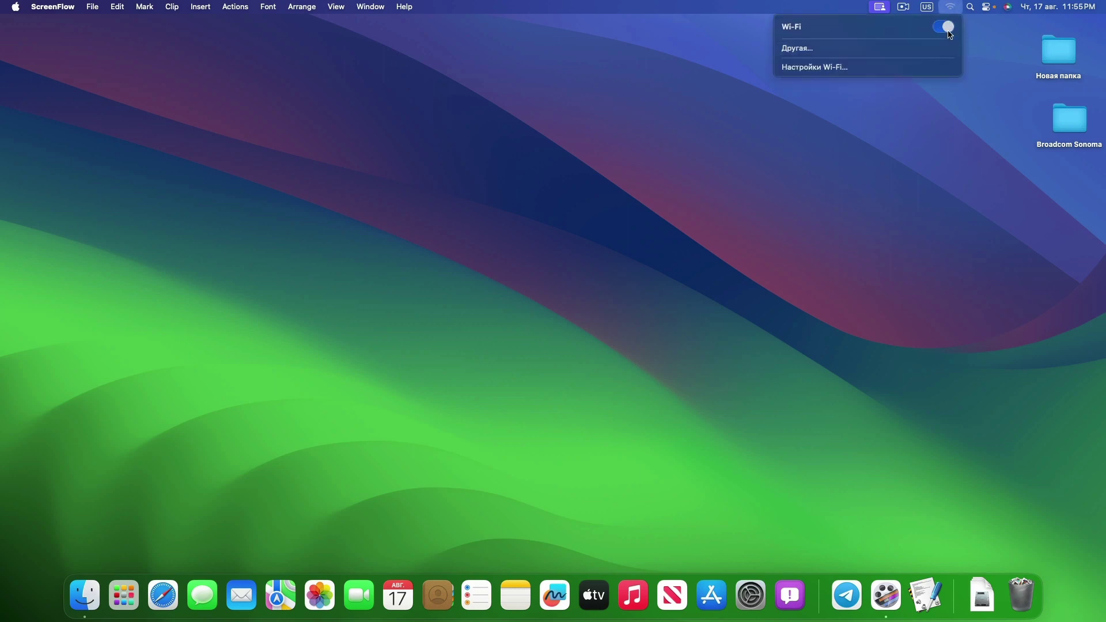
left_click(946, 29)
left_click(947, 30)
left_click(818, 231)
left_click(755, 598)
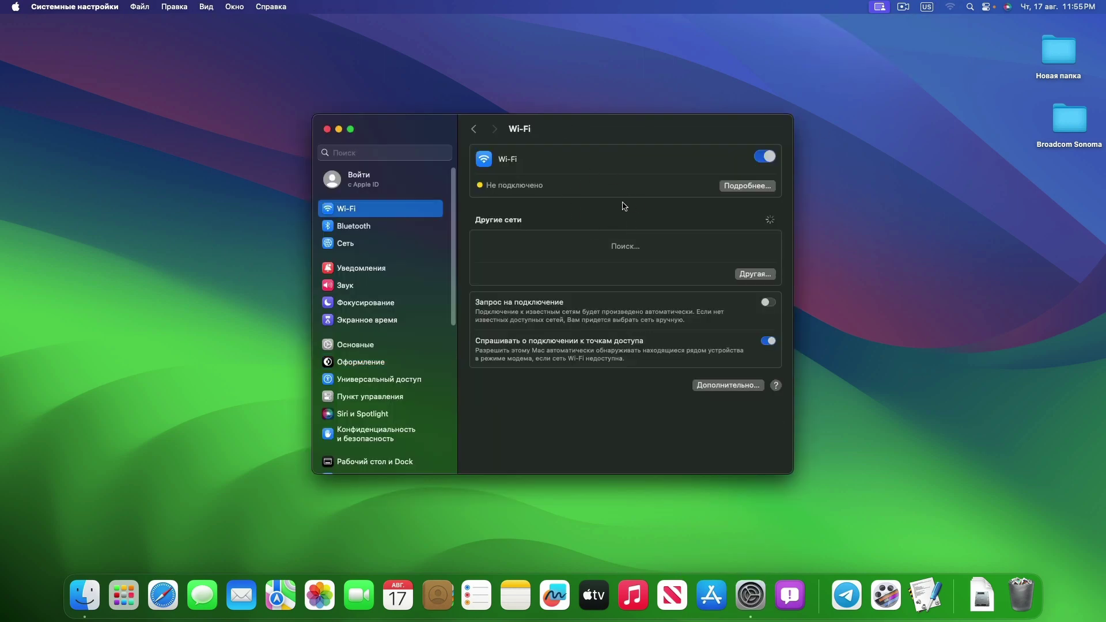
left_click(328, 131)
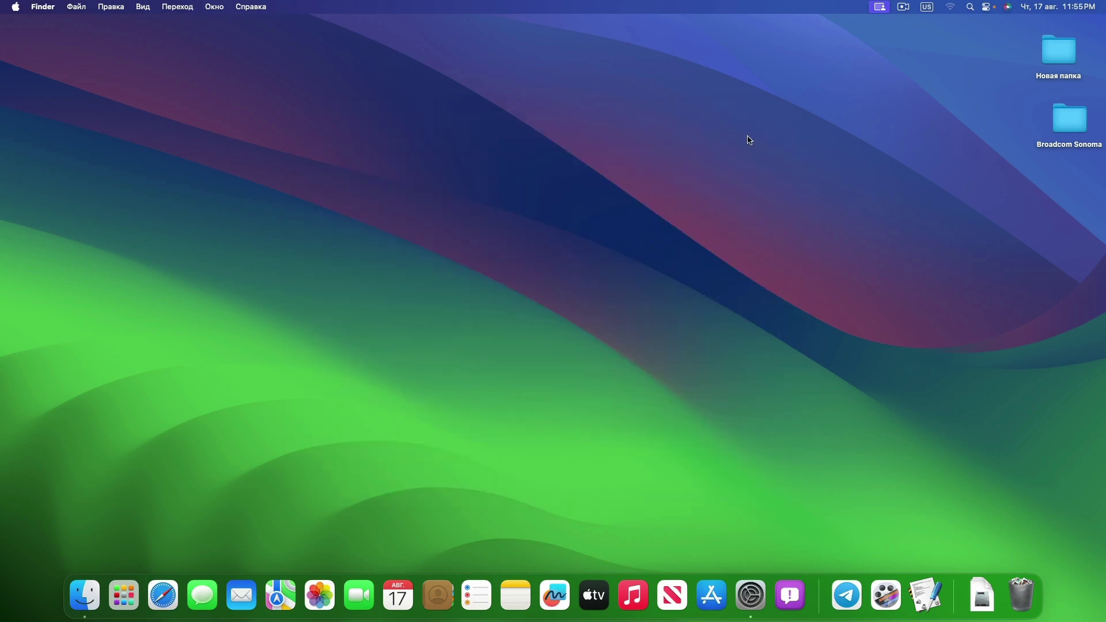
Launch OpenCore-Patcher from the Broadcom Sonoma folder
double_click(1064, 116)
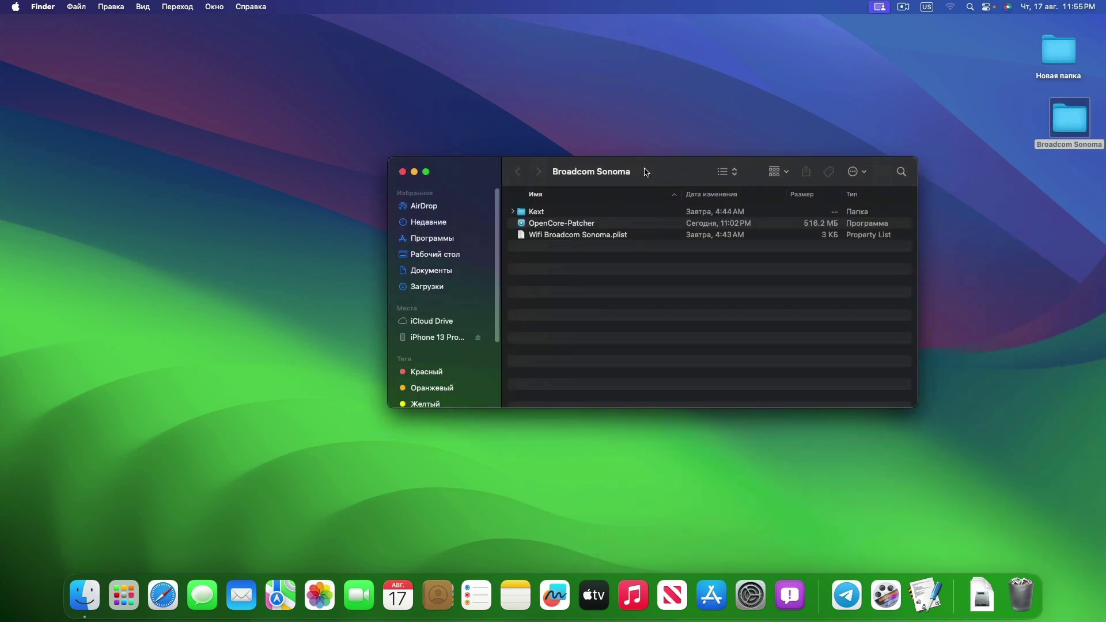
left_click(557, 225)
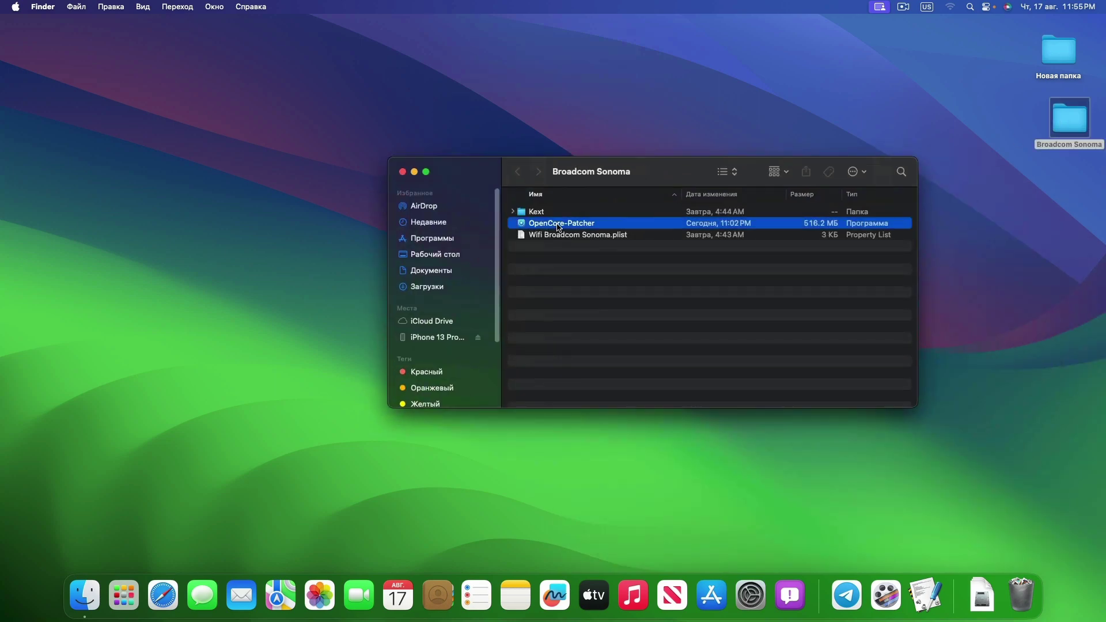
double_click(644, 227)
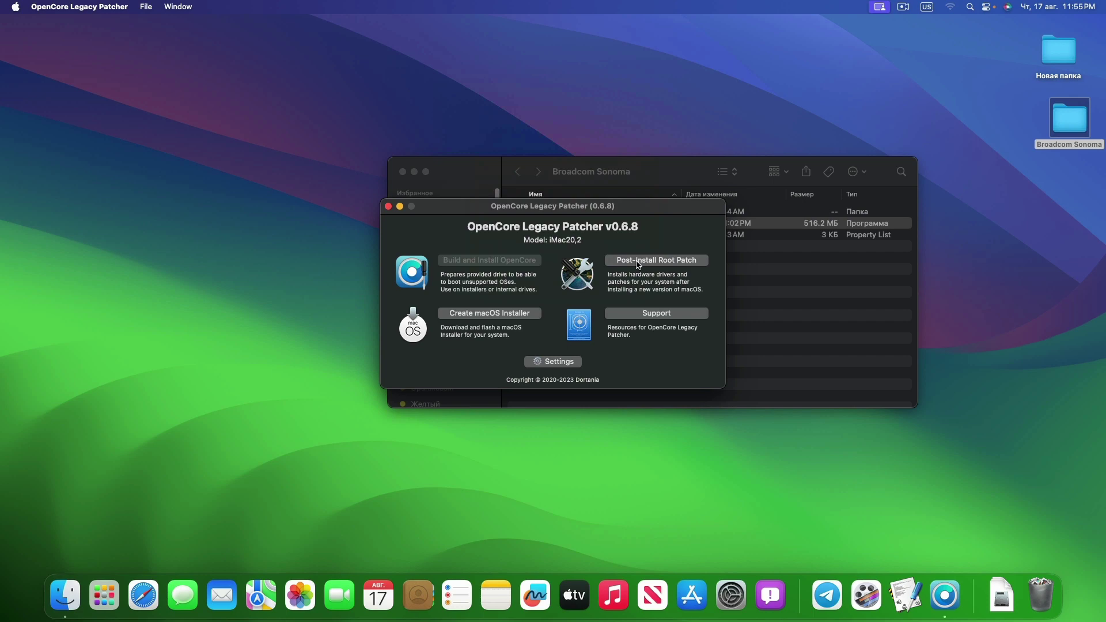
Start Post-Install Root Patching for Modern Wireless, relaunching as root with the admin password
left_click(638, 261)
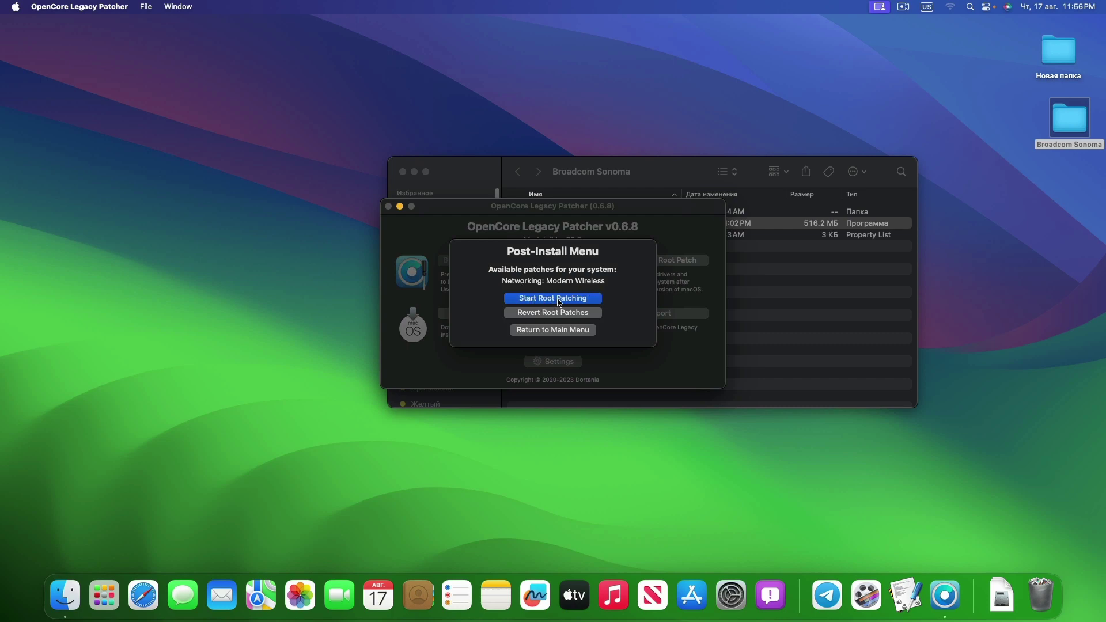
left_click(558, 302)
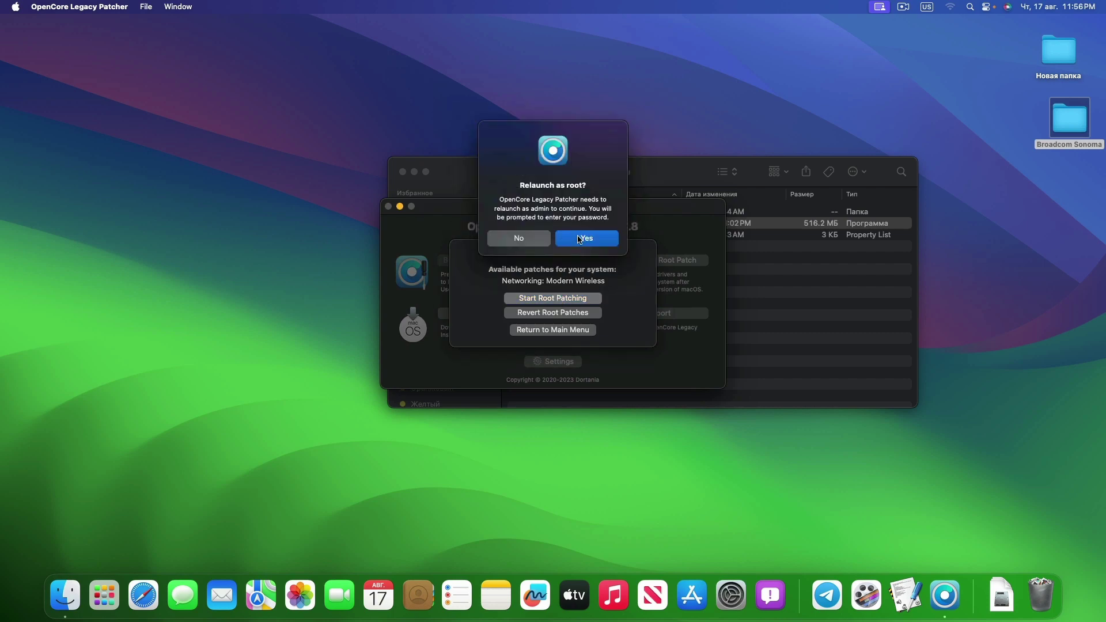
left_click(580, 240)
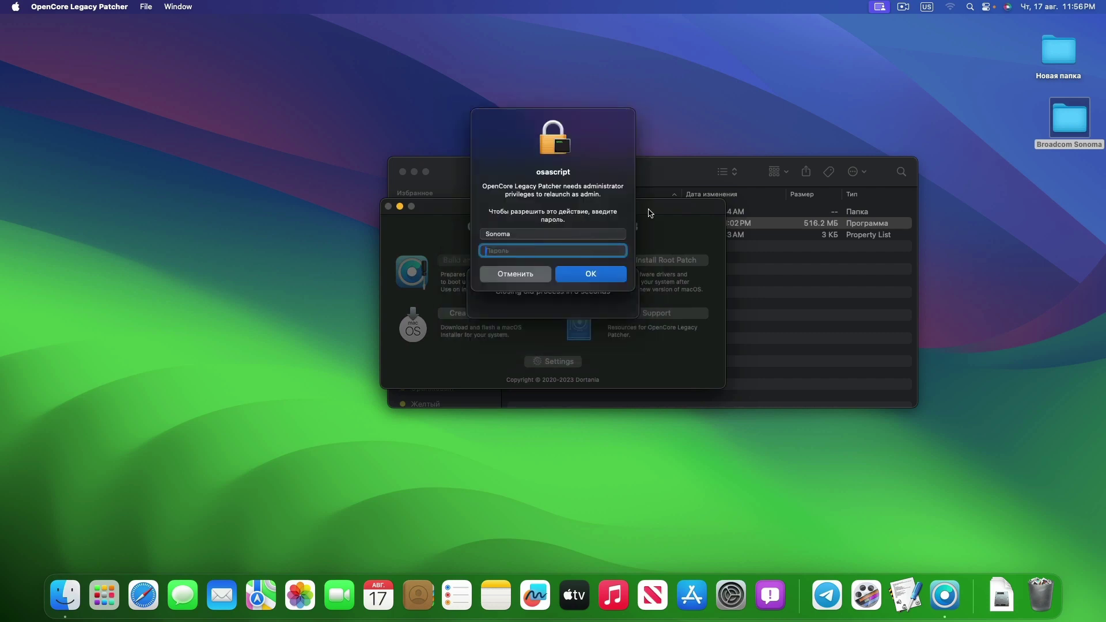
type("12345")
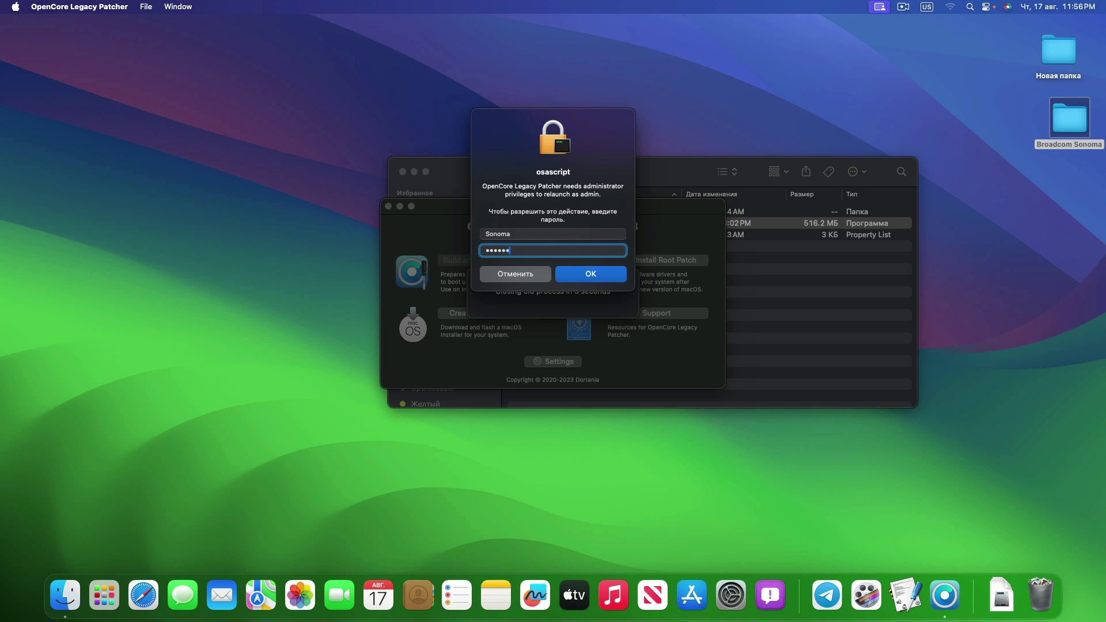
type("6")
key("Return")
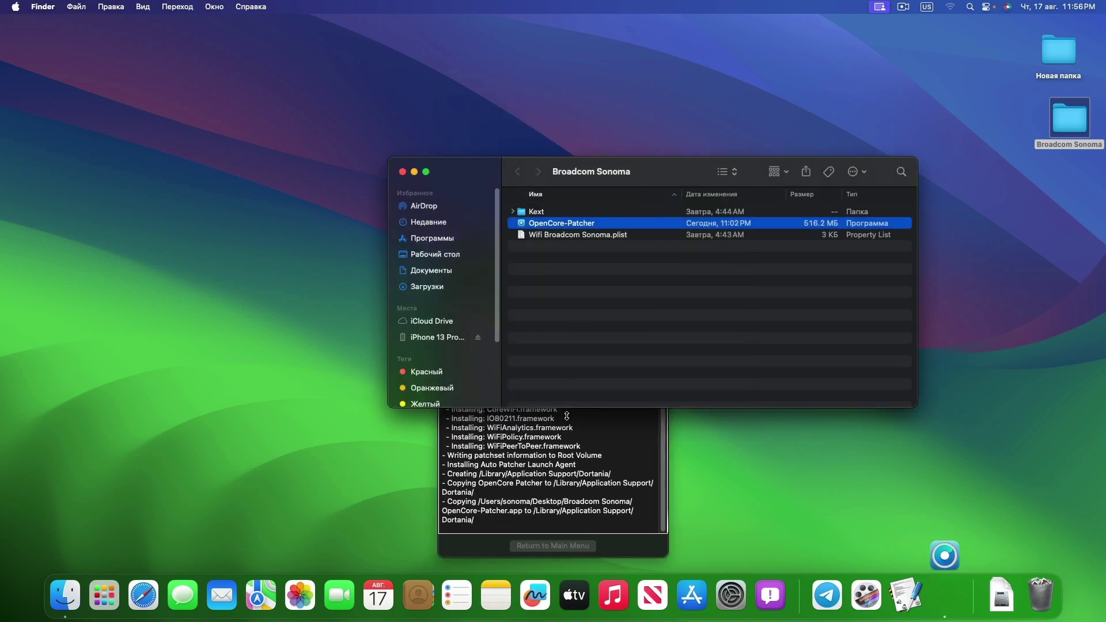
Bring the root-patch log forward while the IO80211 and WiFi frameworks install
left_click_drag(578, 464, 580, 467)
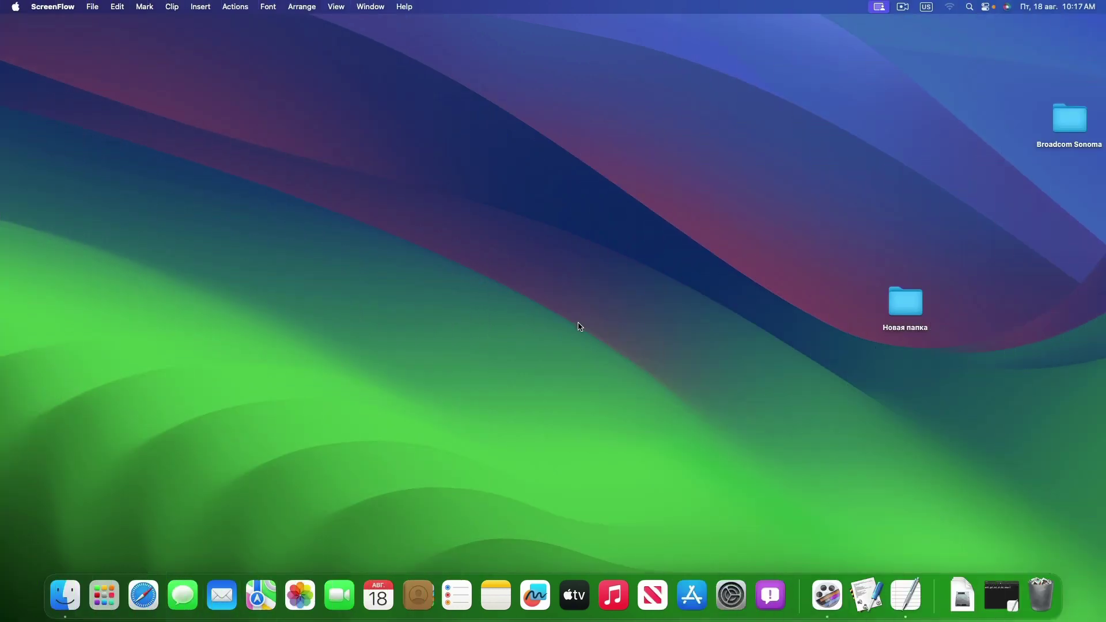
Join Wi-Fi network 12-61 with its password, close the Wi-Fi settings, and switch to TextEdit
left_click(949, 7)
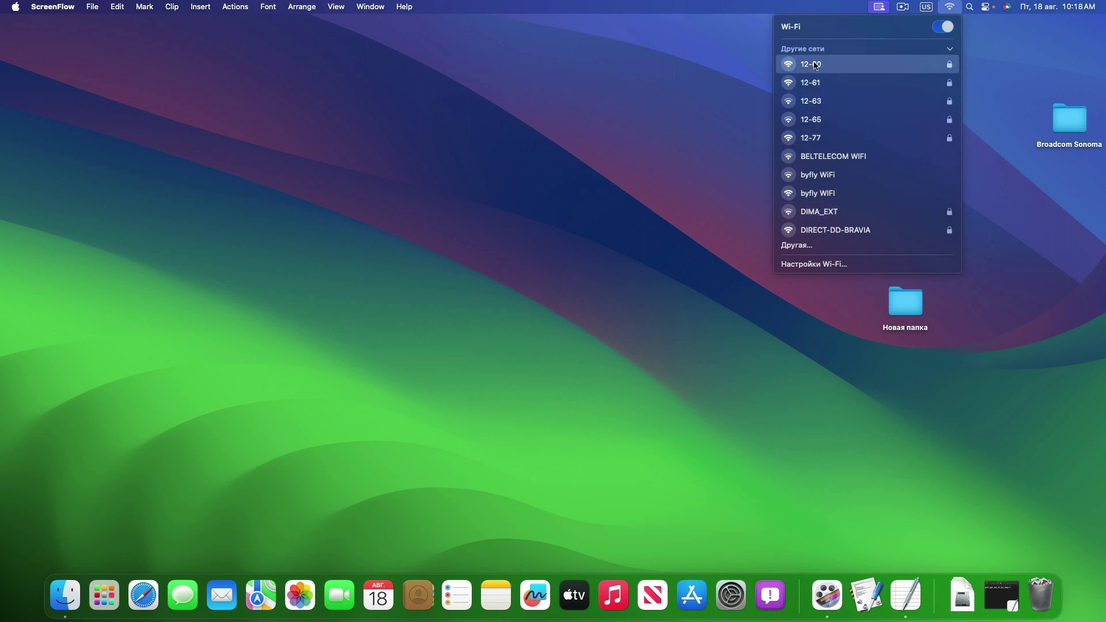
left_click(813, 82)
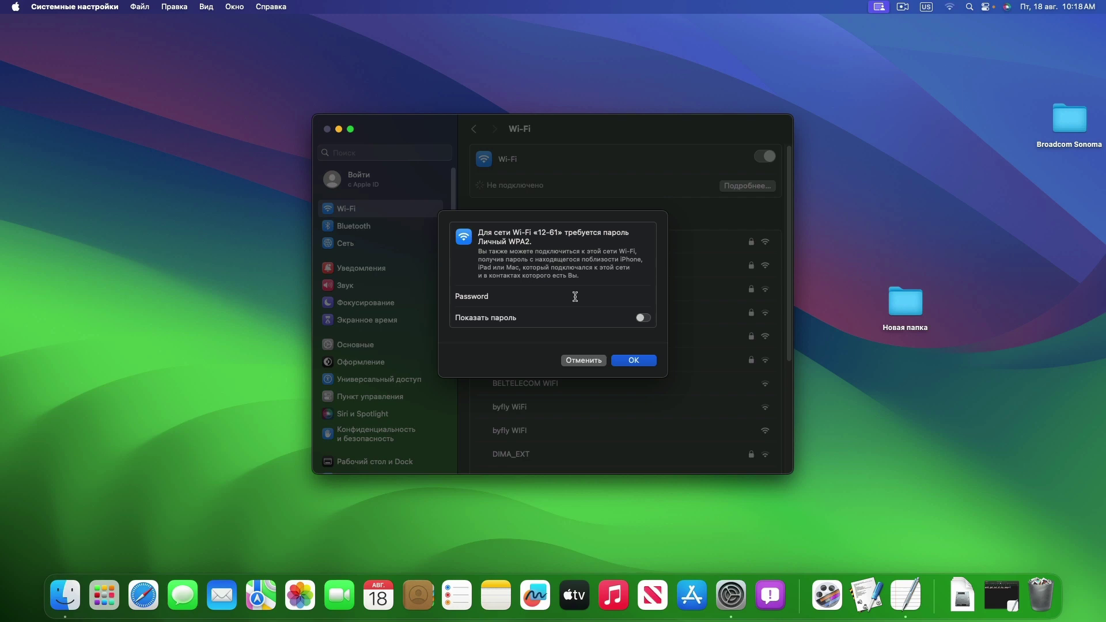
type("123")
left_click(640, 362)
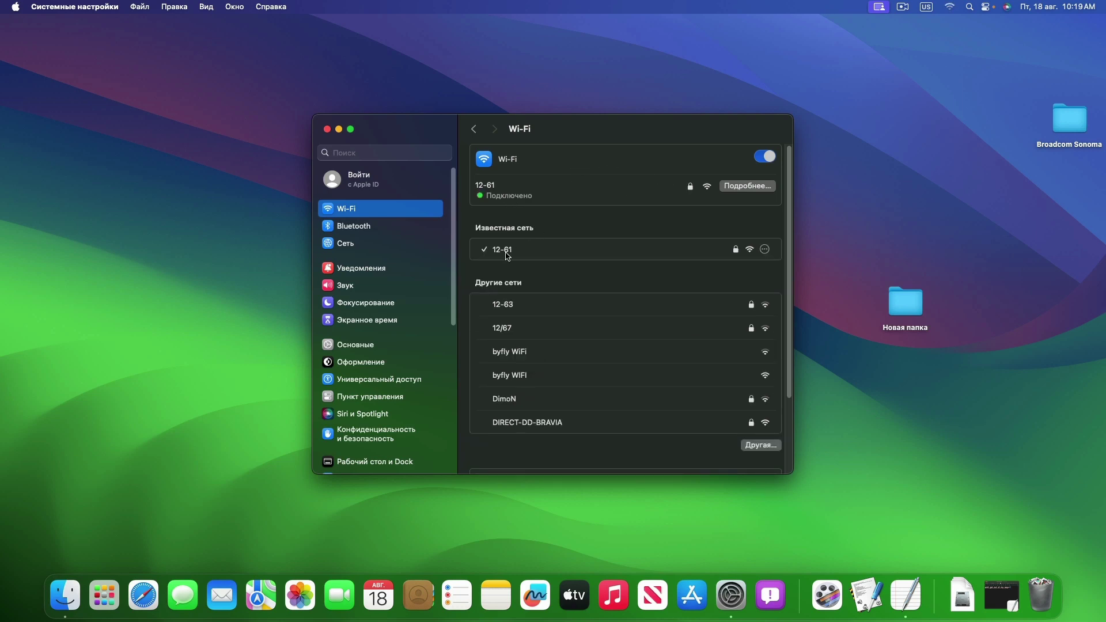
left_click(327, 131)
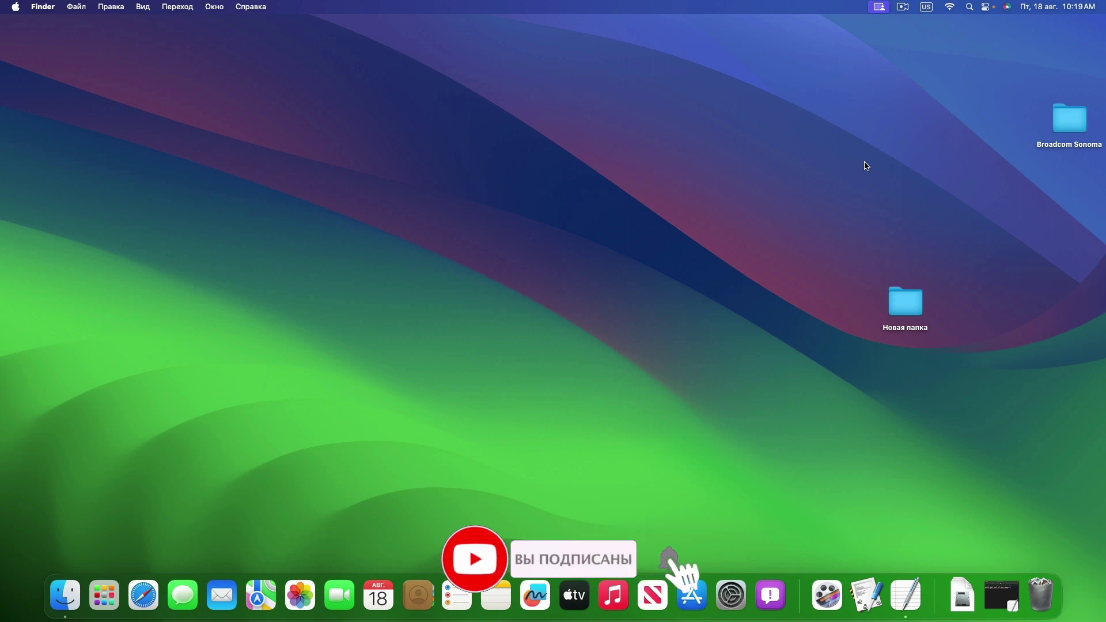
key("super+Tab")
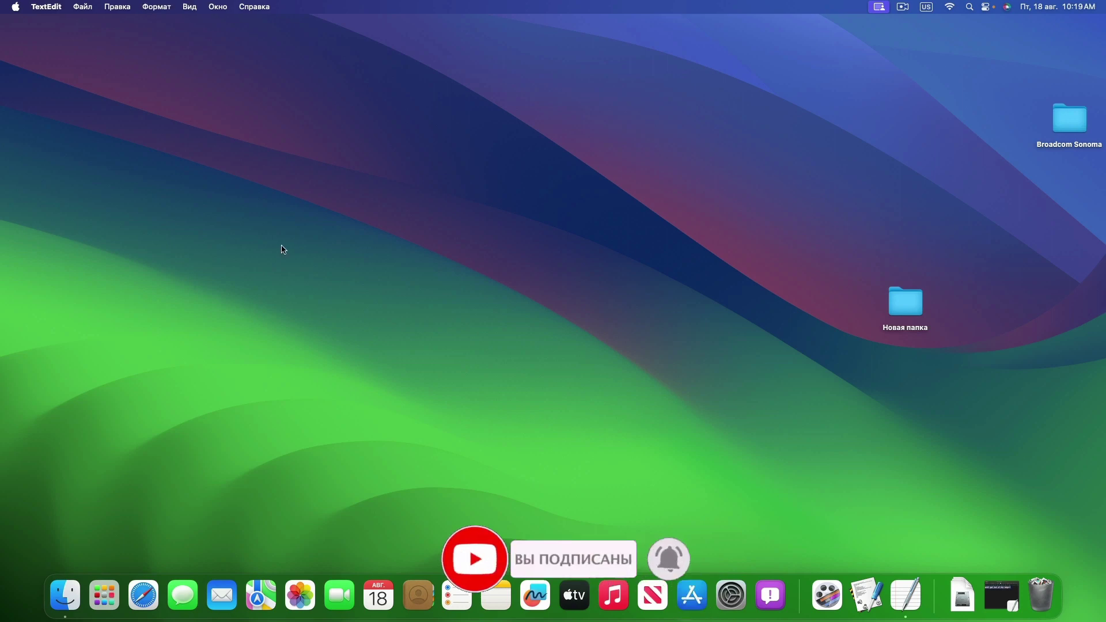